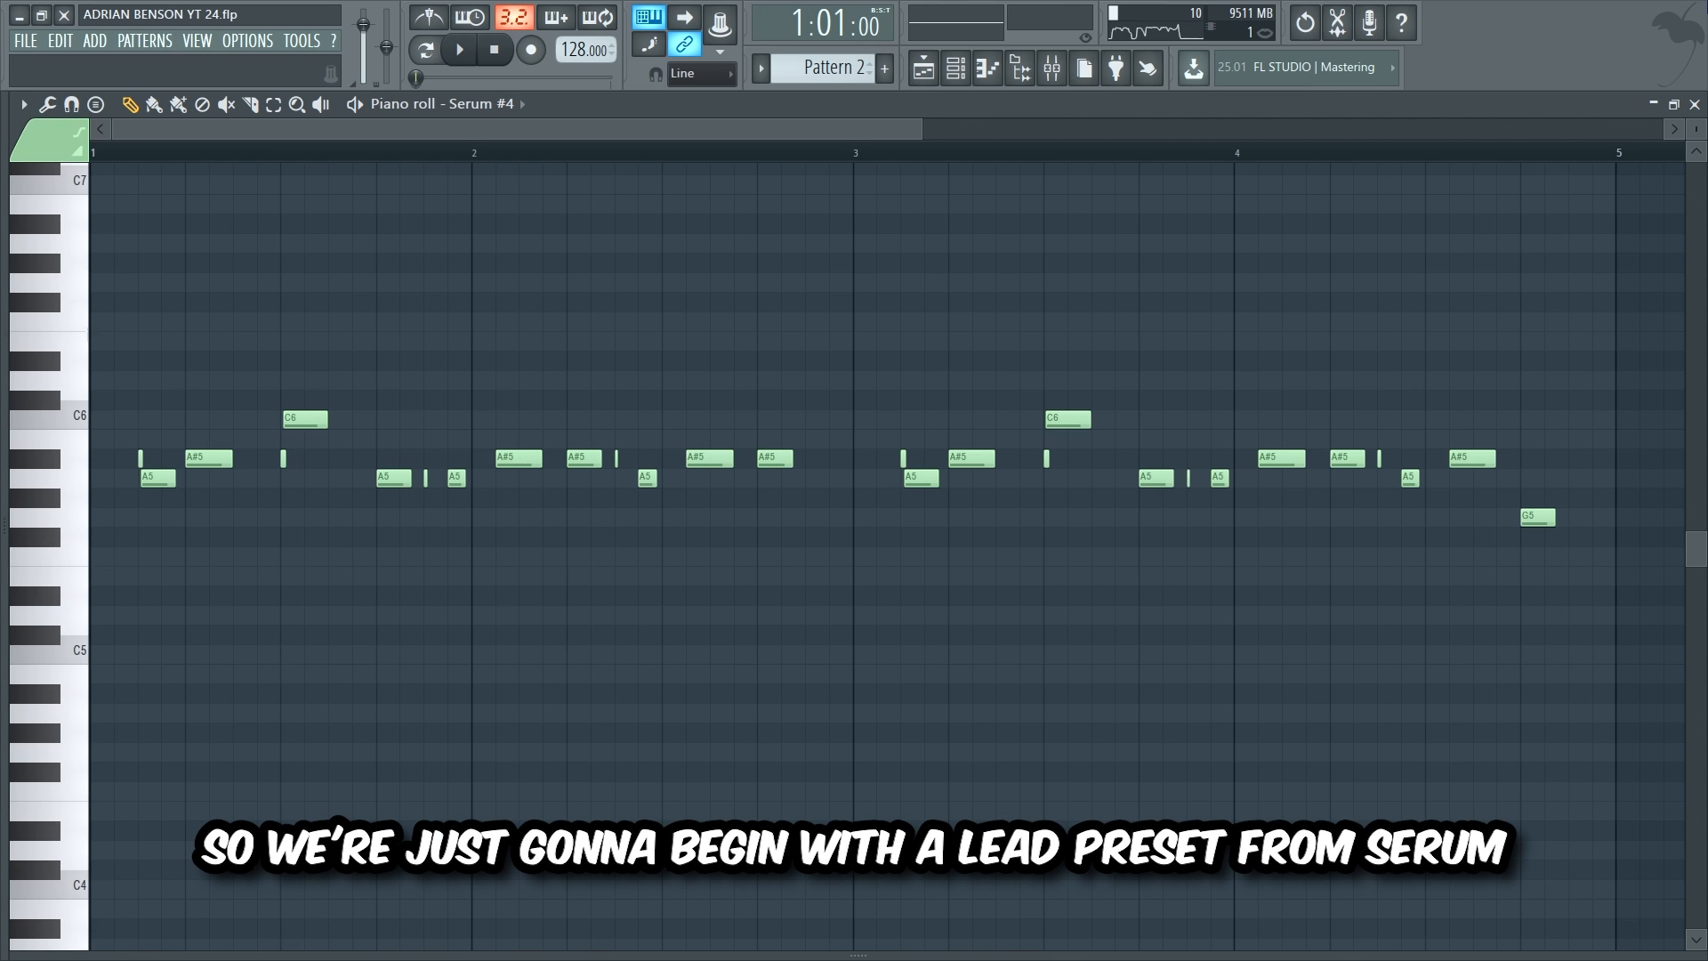
Step: Play the Serum #4 lead melody in the piano roll
key(space)
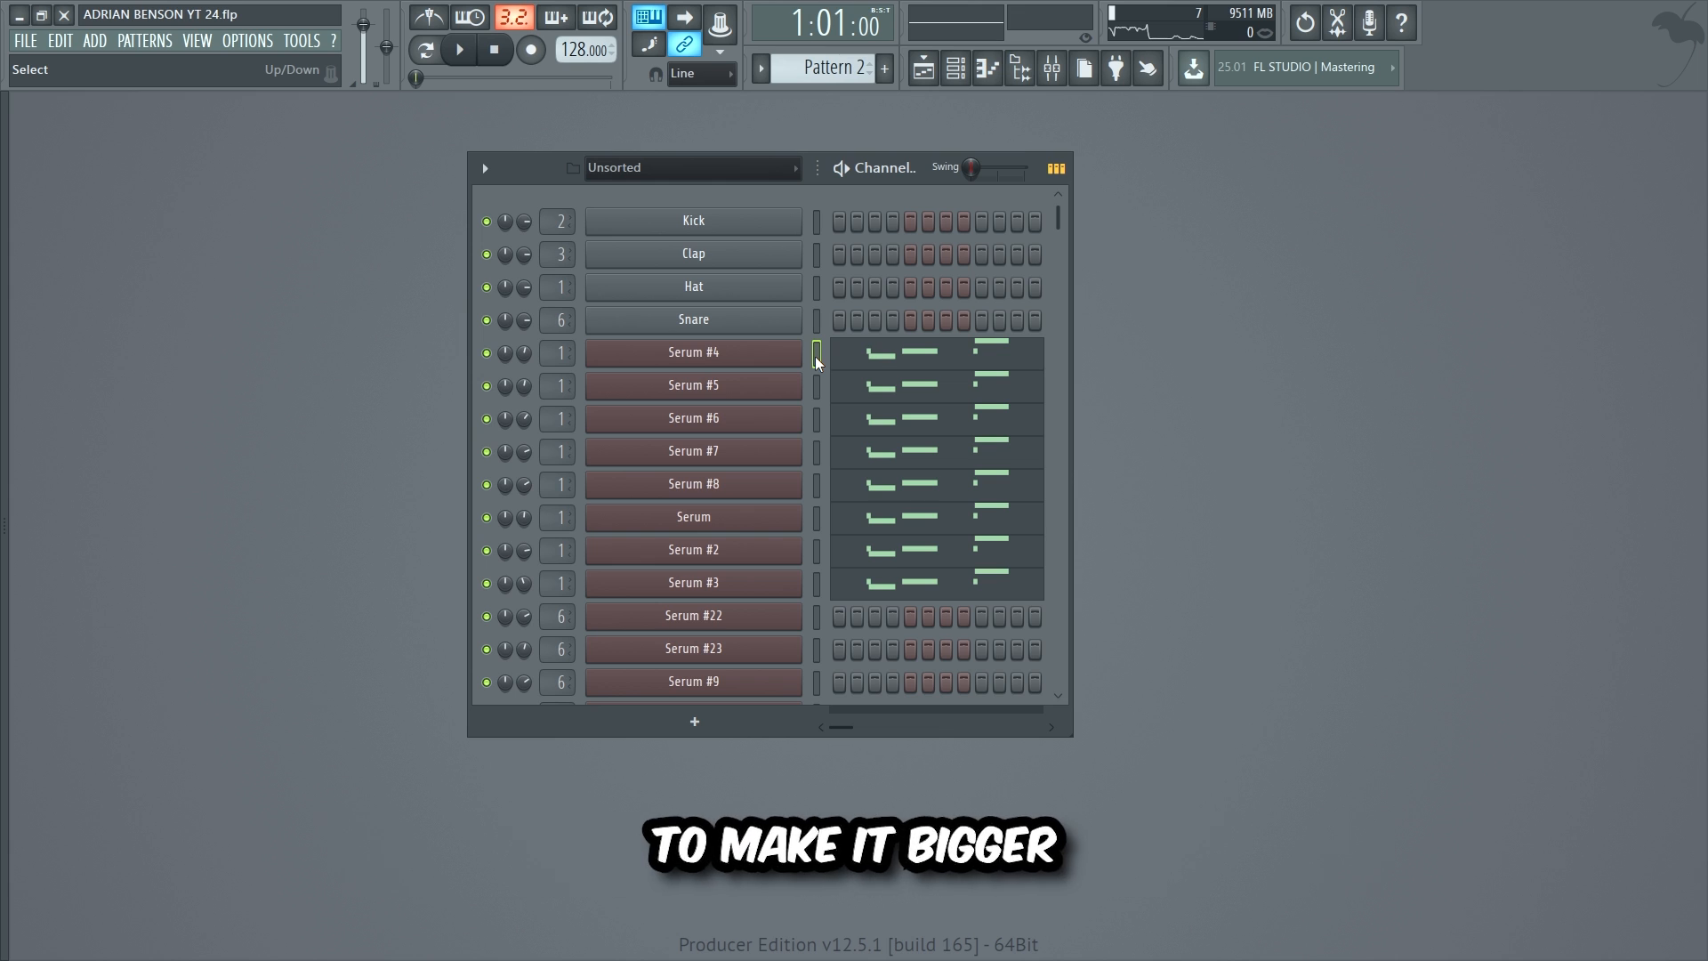
Step: Play the Serum #4 lead layer, then select all the Serum lead layers and play them together
key(j)
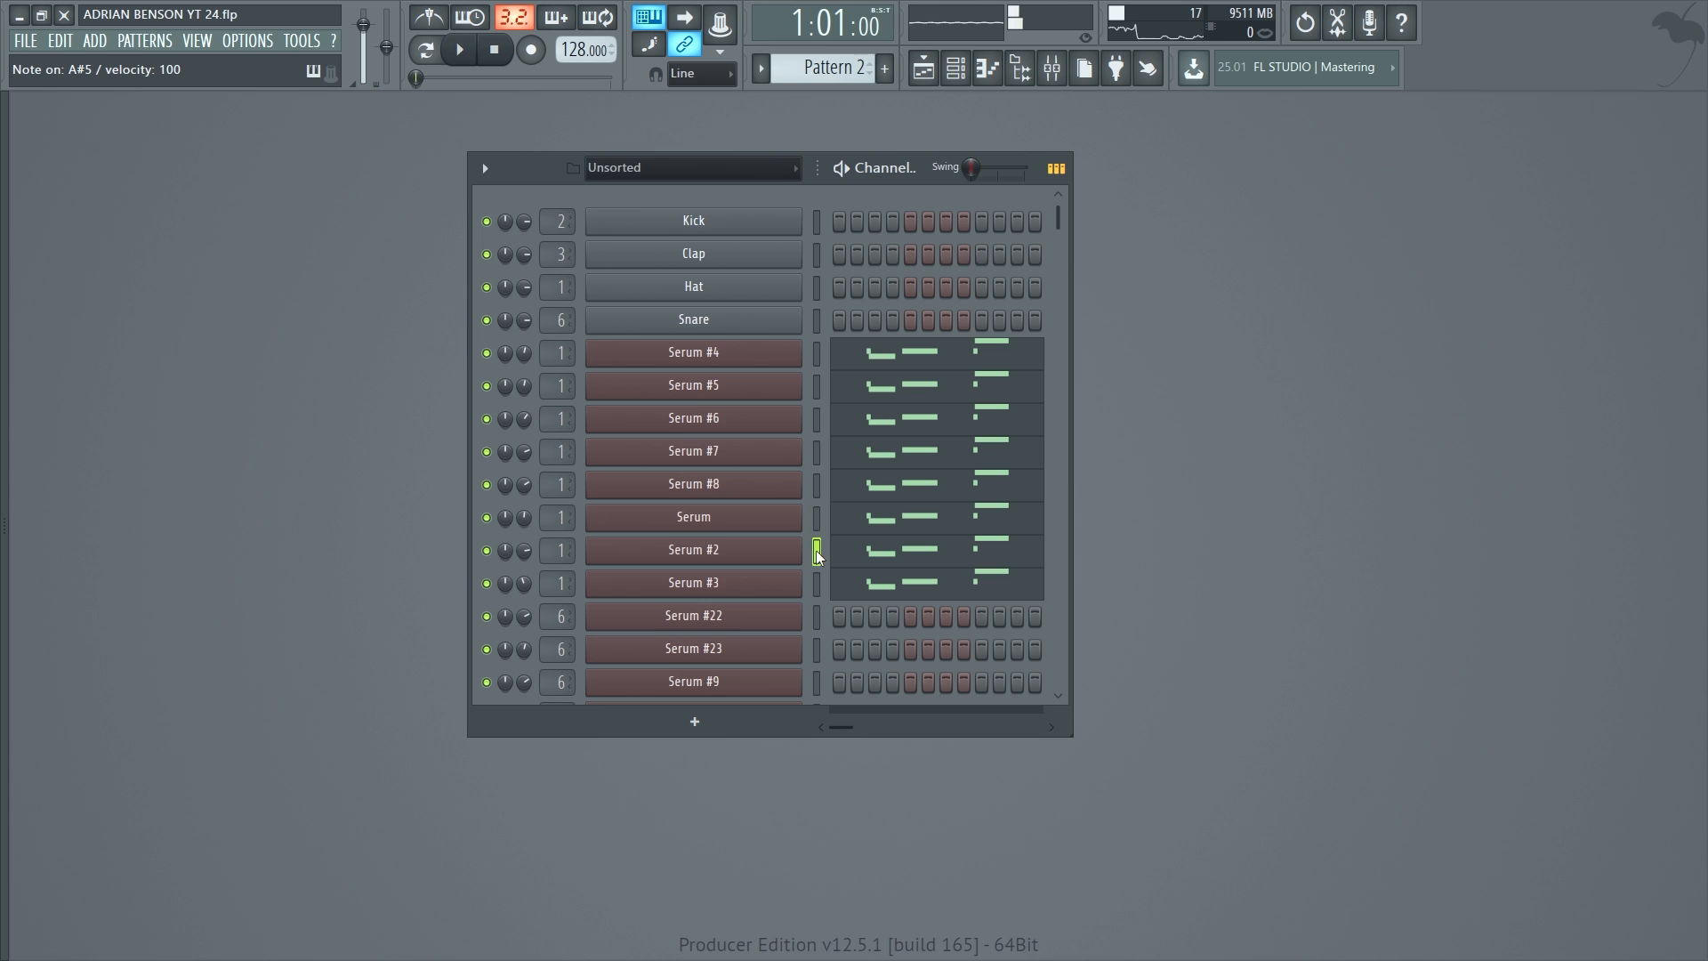
shift+click(817, 584)
key(space)
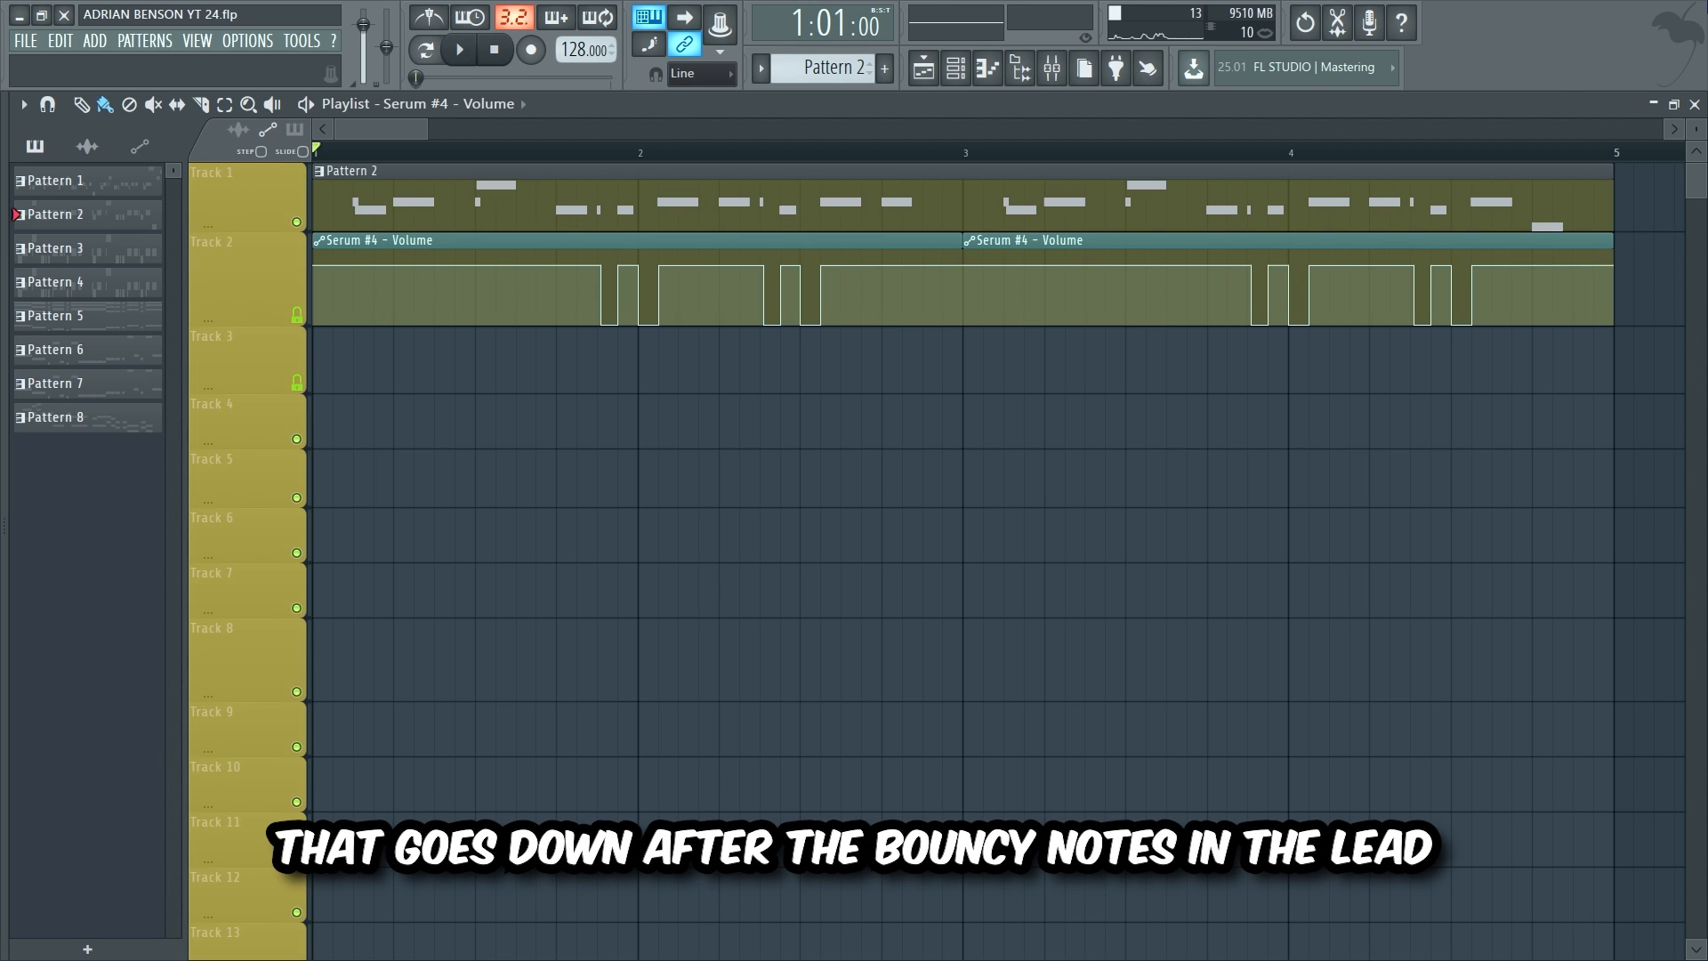
Step: Play the lead with its volume automation and the new ValhallaSupermassive Mix automation clip
key(space)
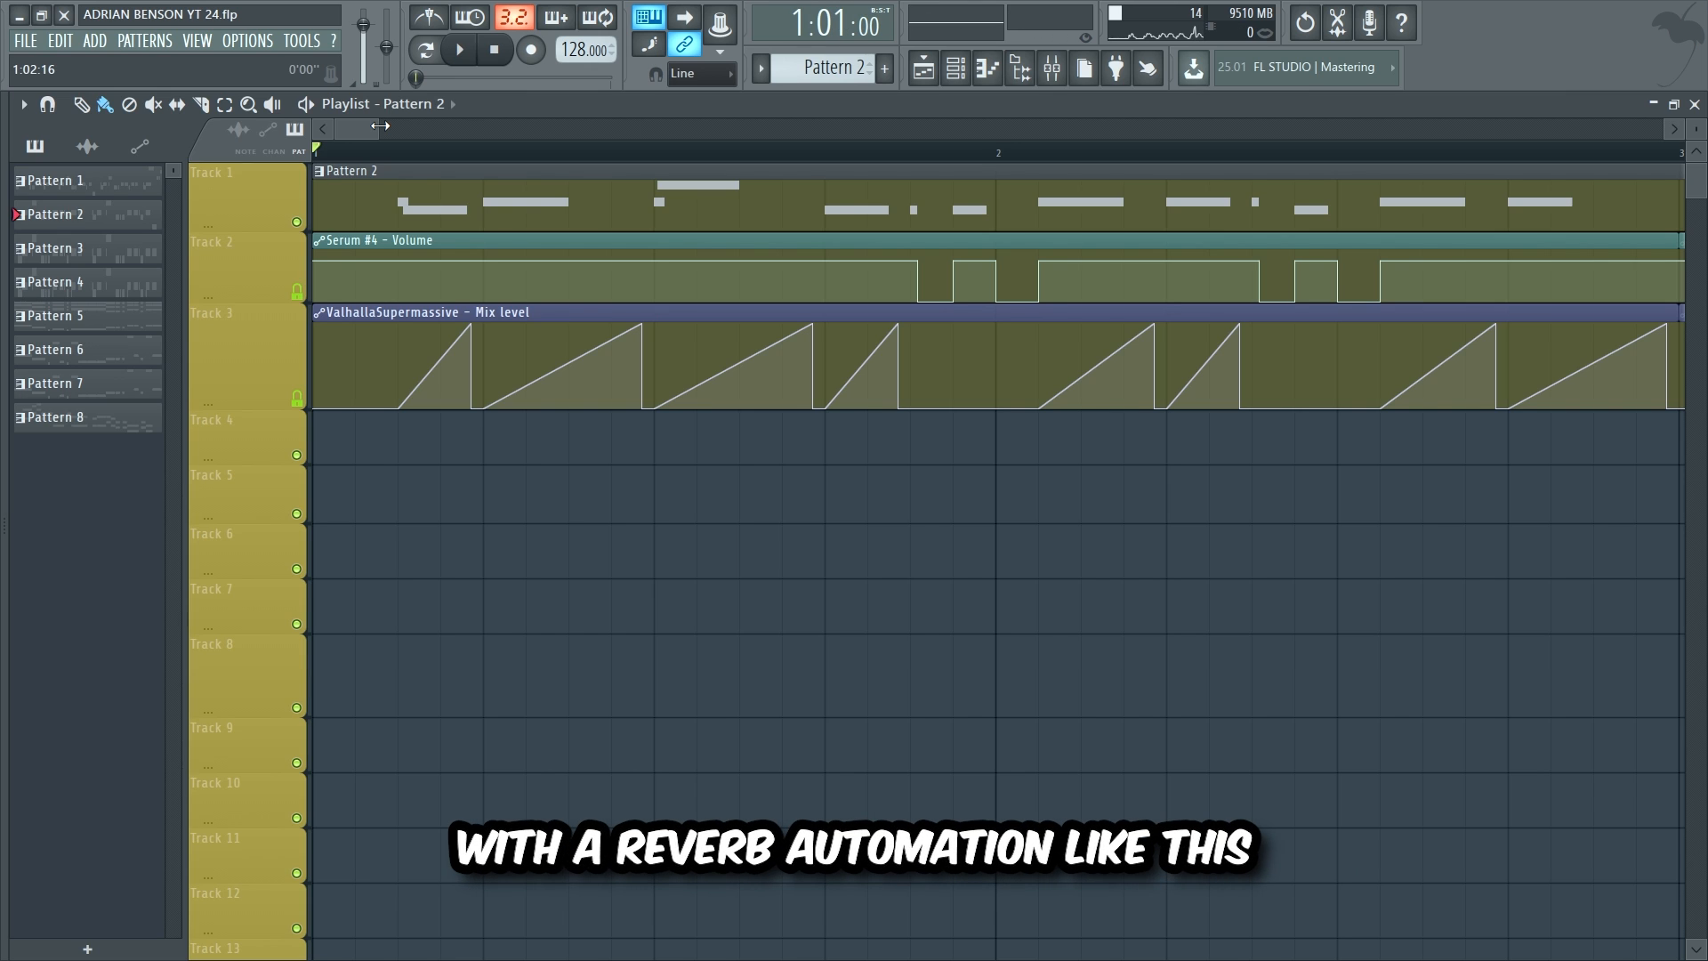
key(space)
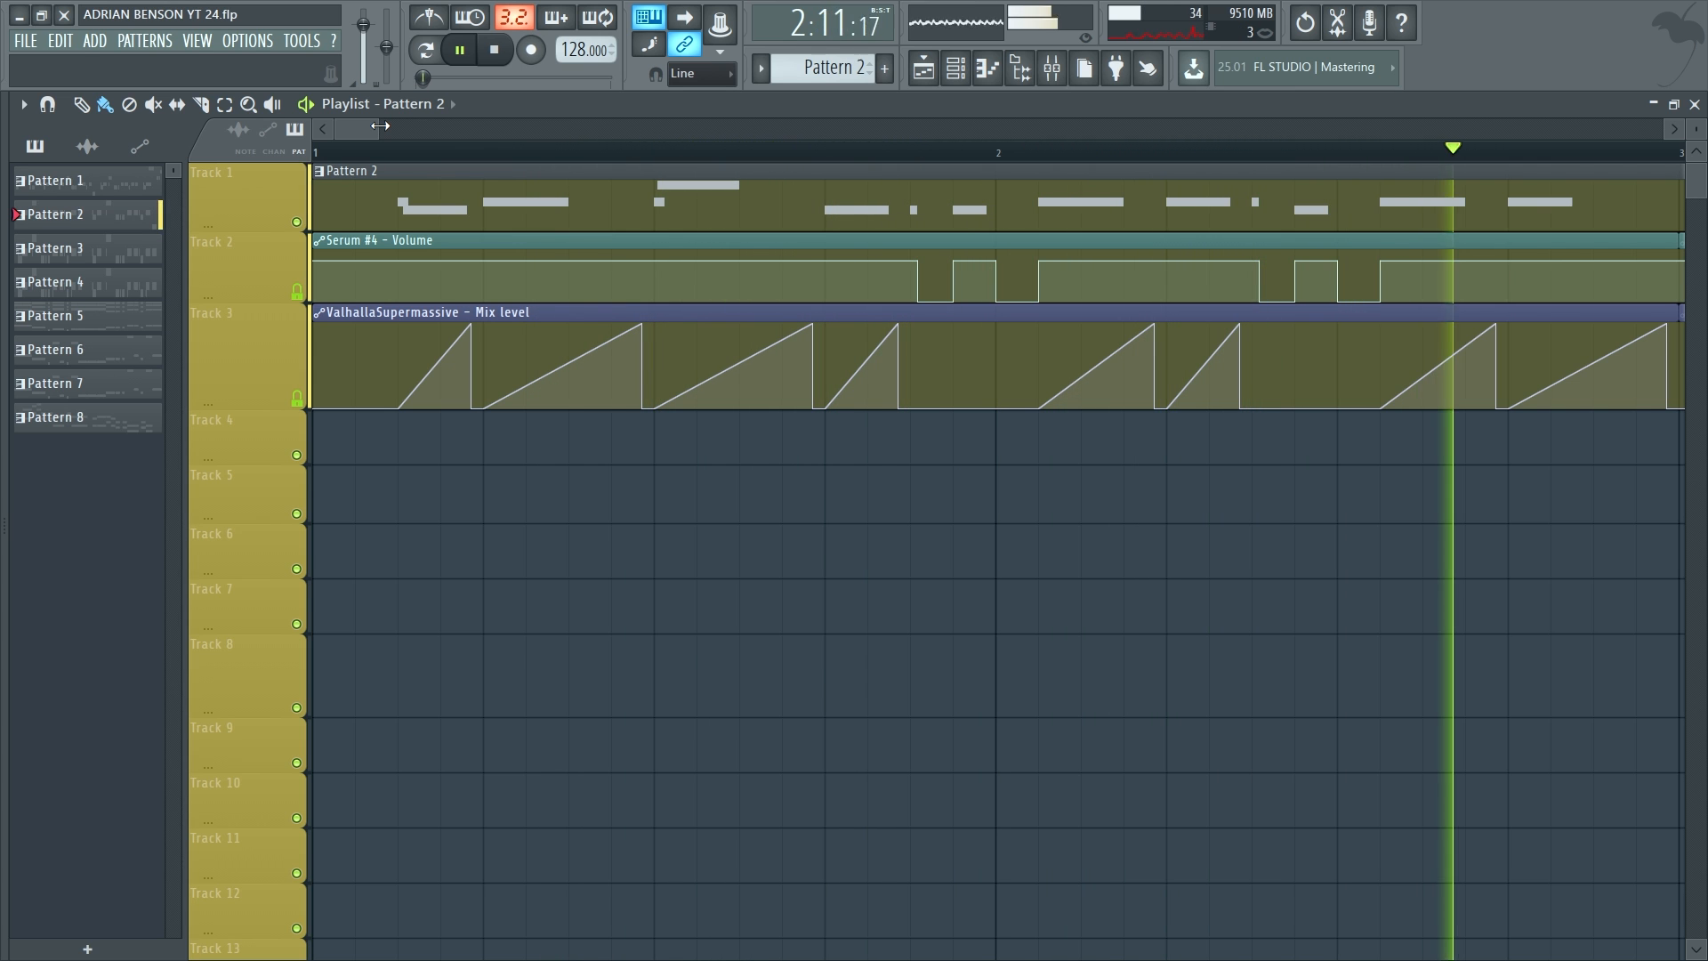
drag(380, 126, 428, 133)
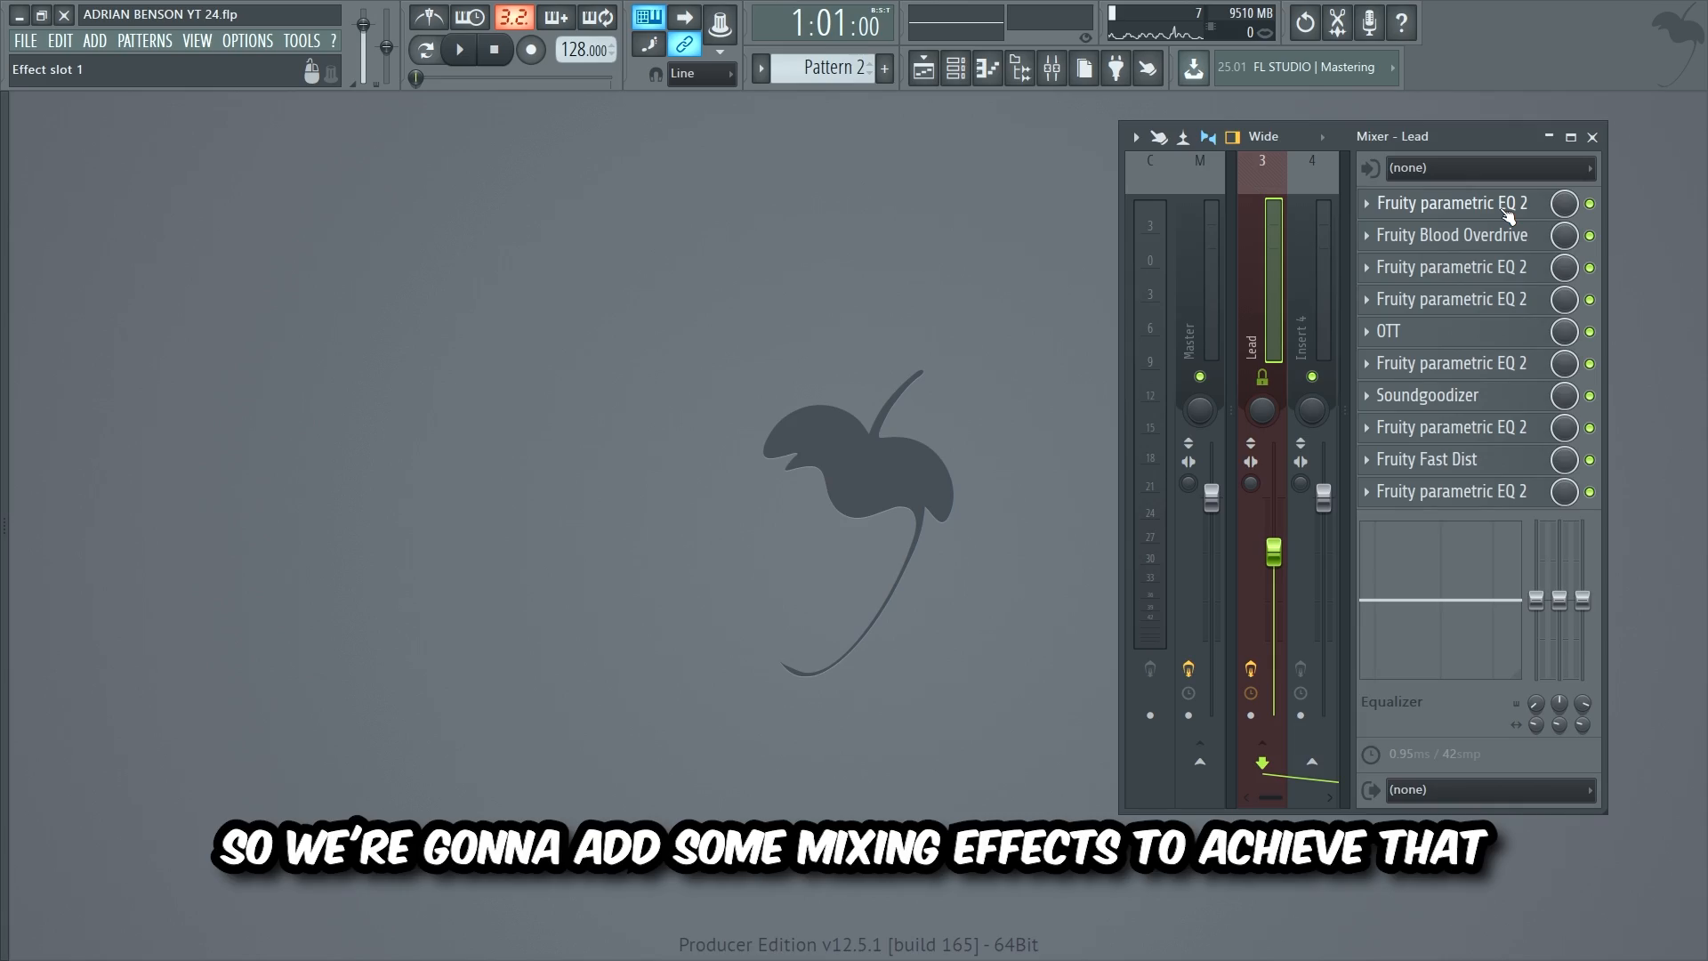
Step: Open all ten Lead insert effects: EQs, Blood Overdrive, OTT, Soundgoodizer and Fast Dist
click(1506, 209)
click(1510, 235)
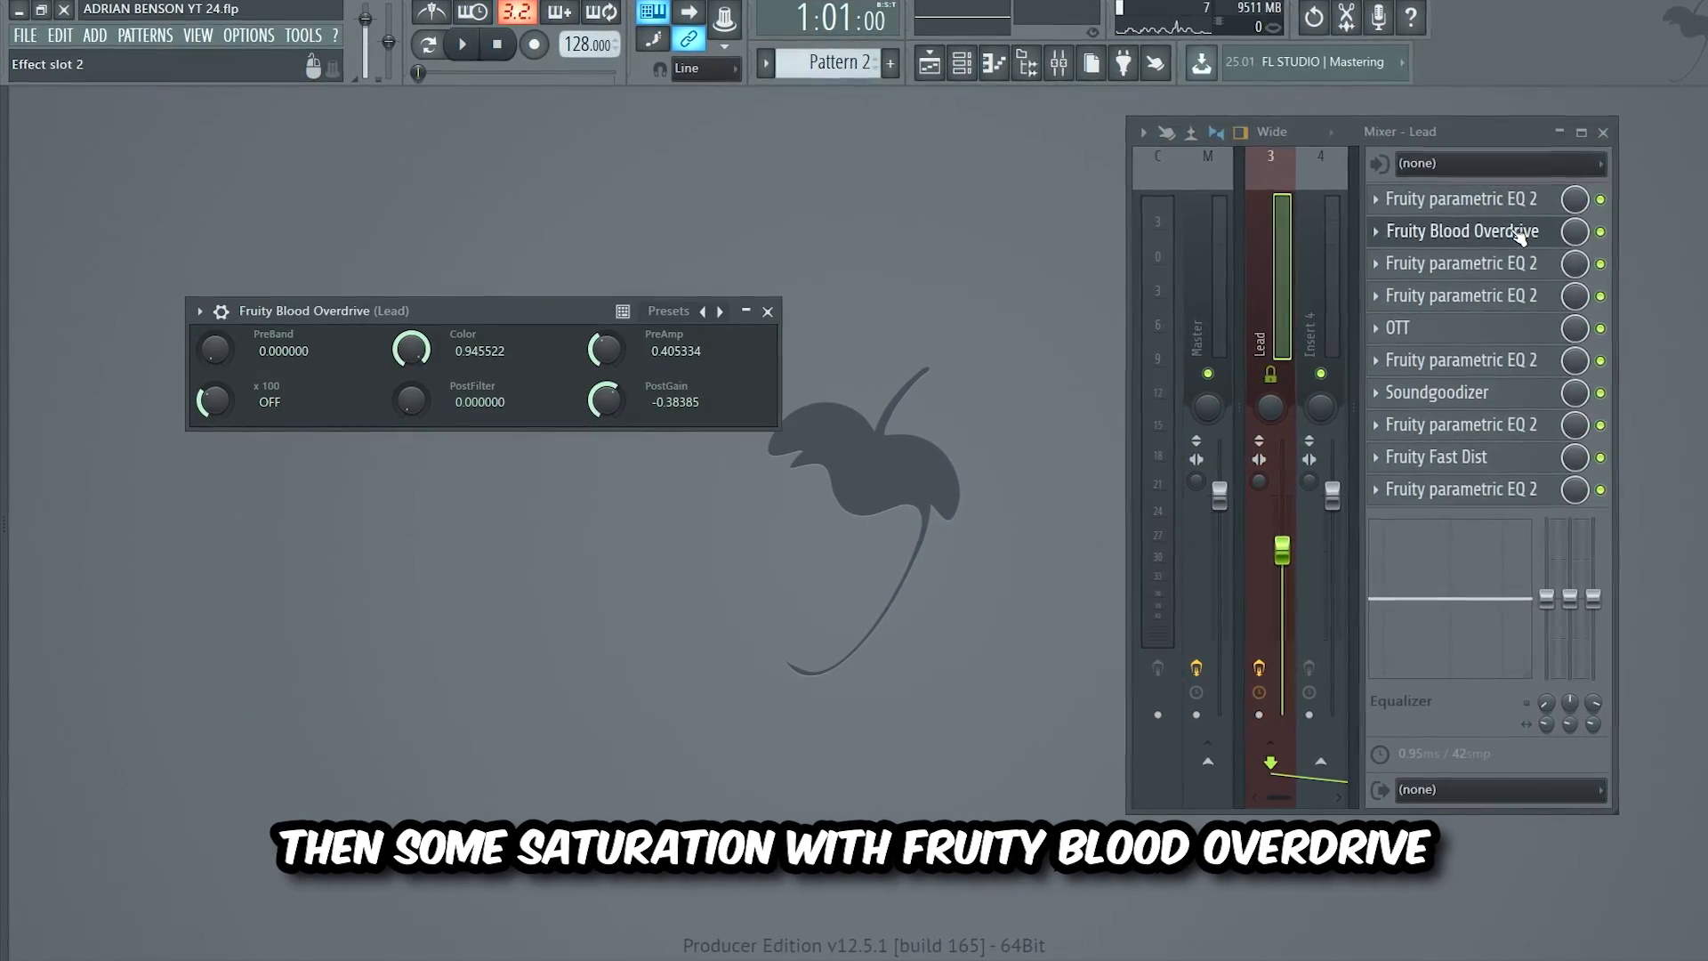
click(1517, 264)
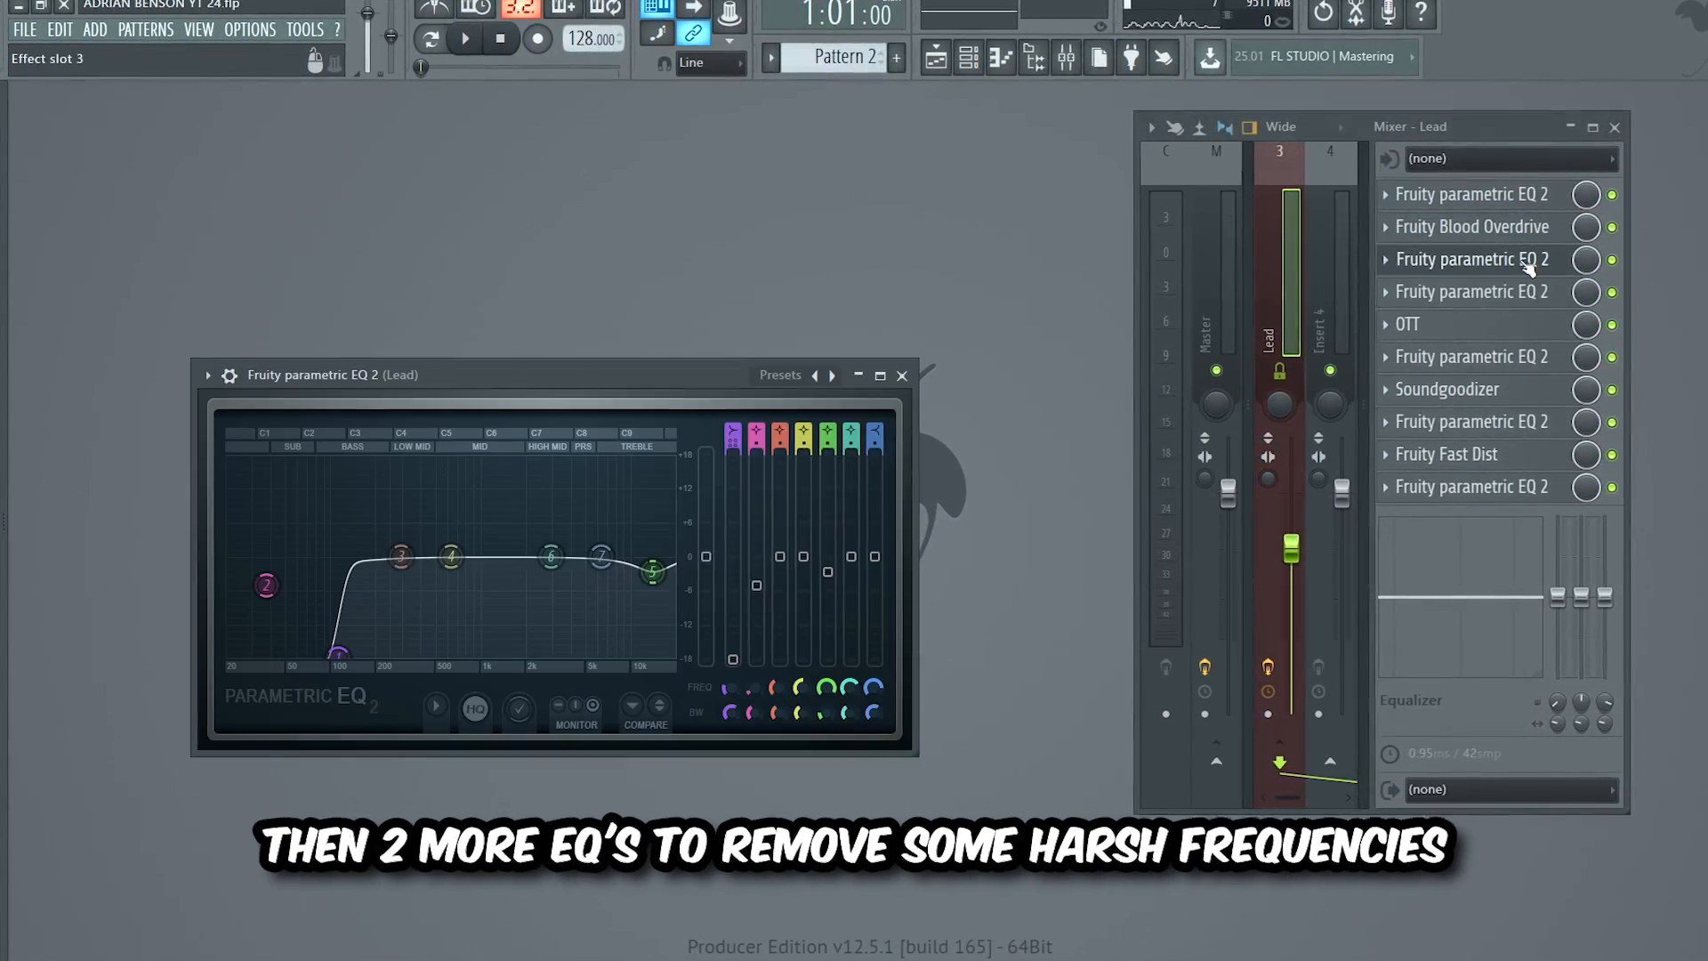
click(1523, 291)
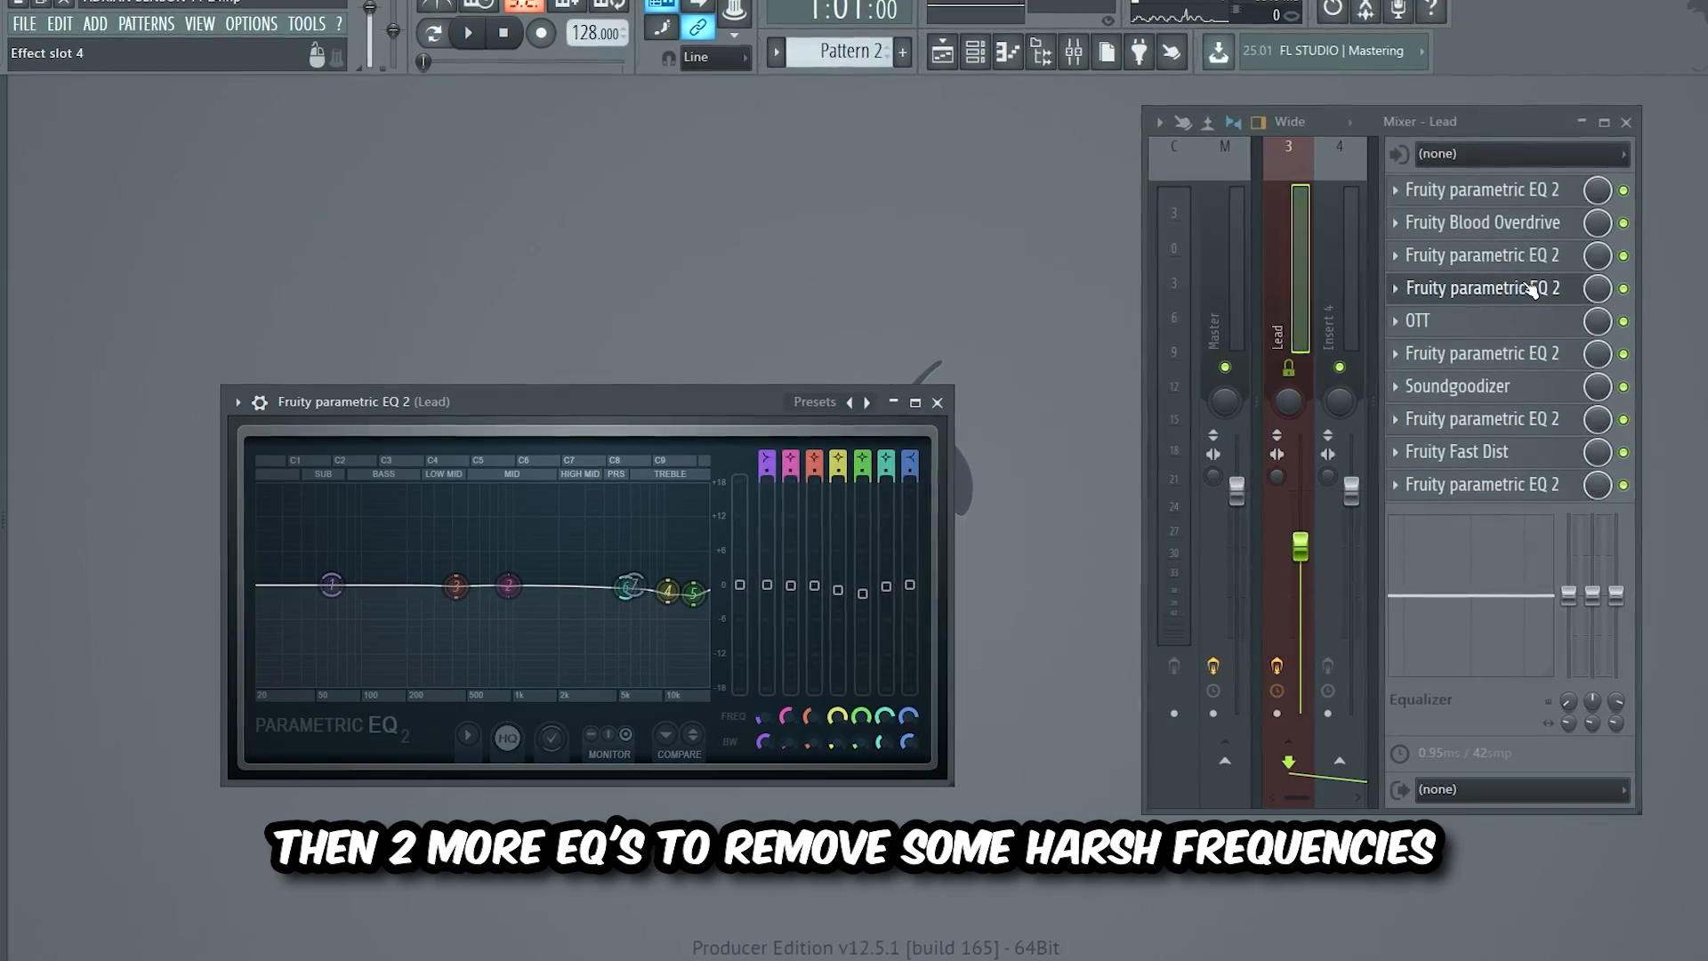
click(1526, 320)
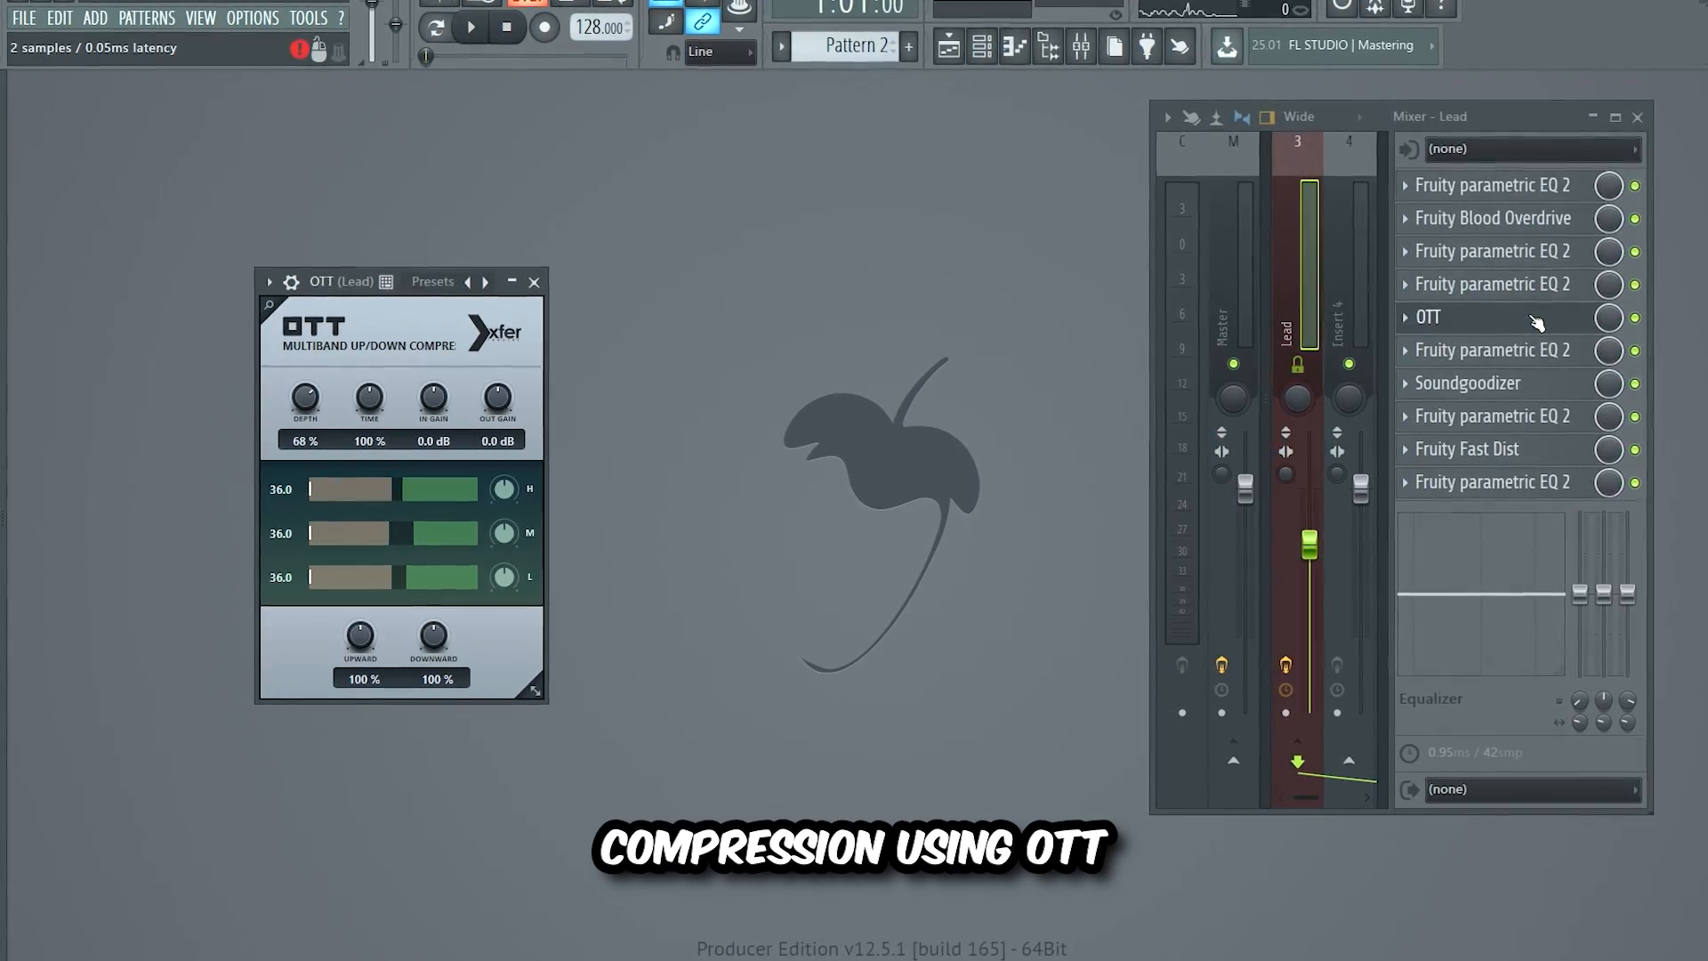
click(1481, 349)
click(1516, 383)
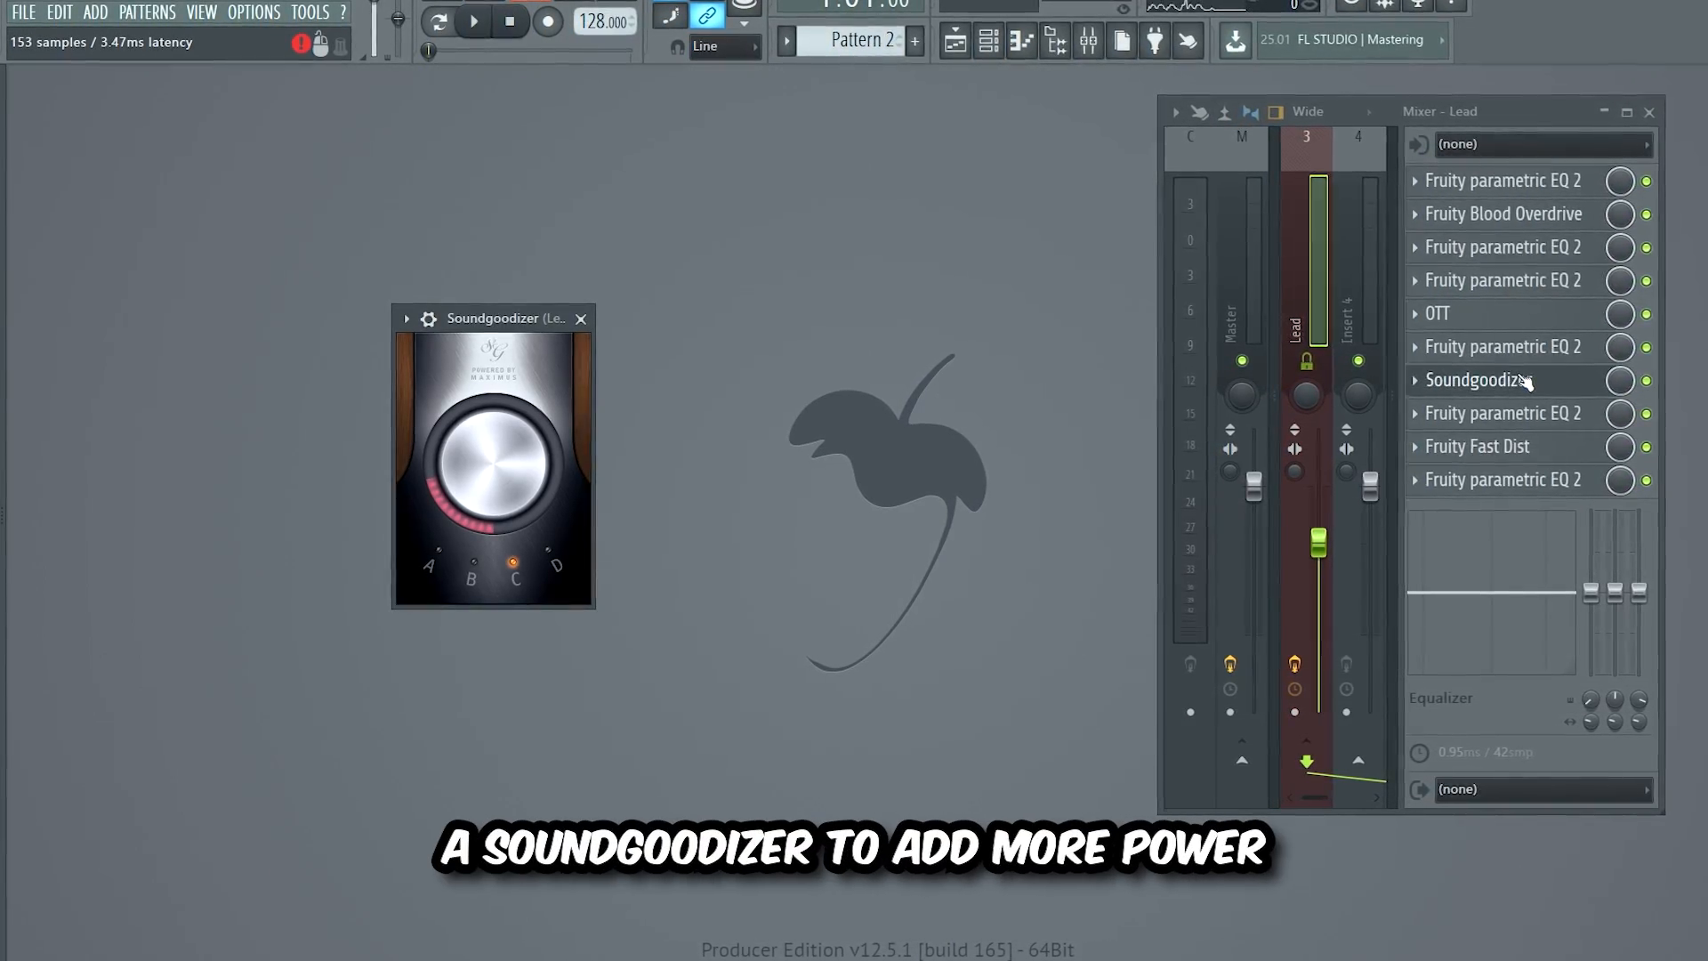
click(1518, 413)
click(1515, 447)
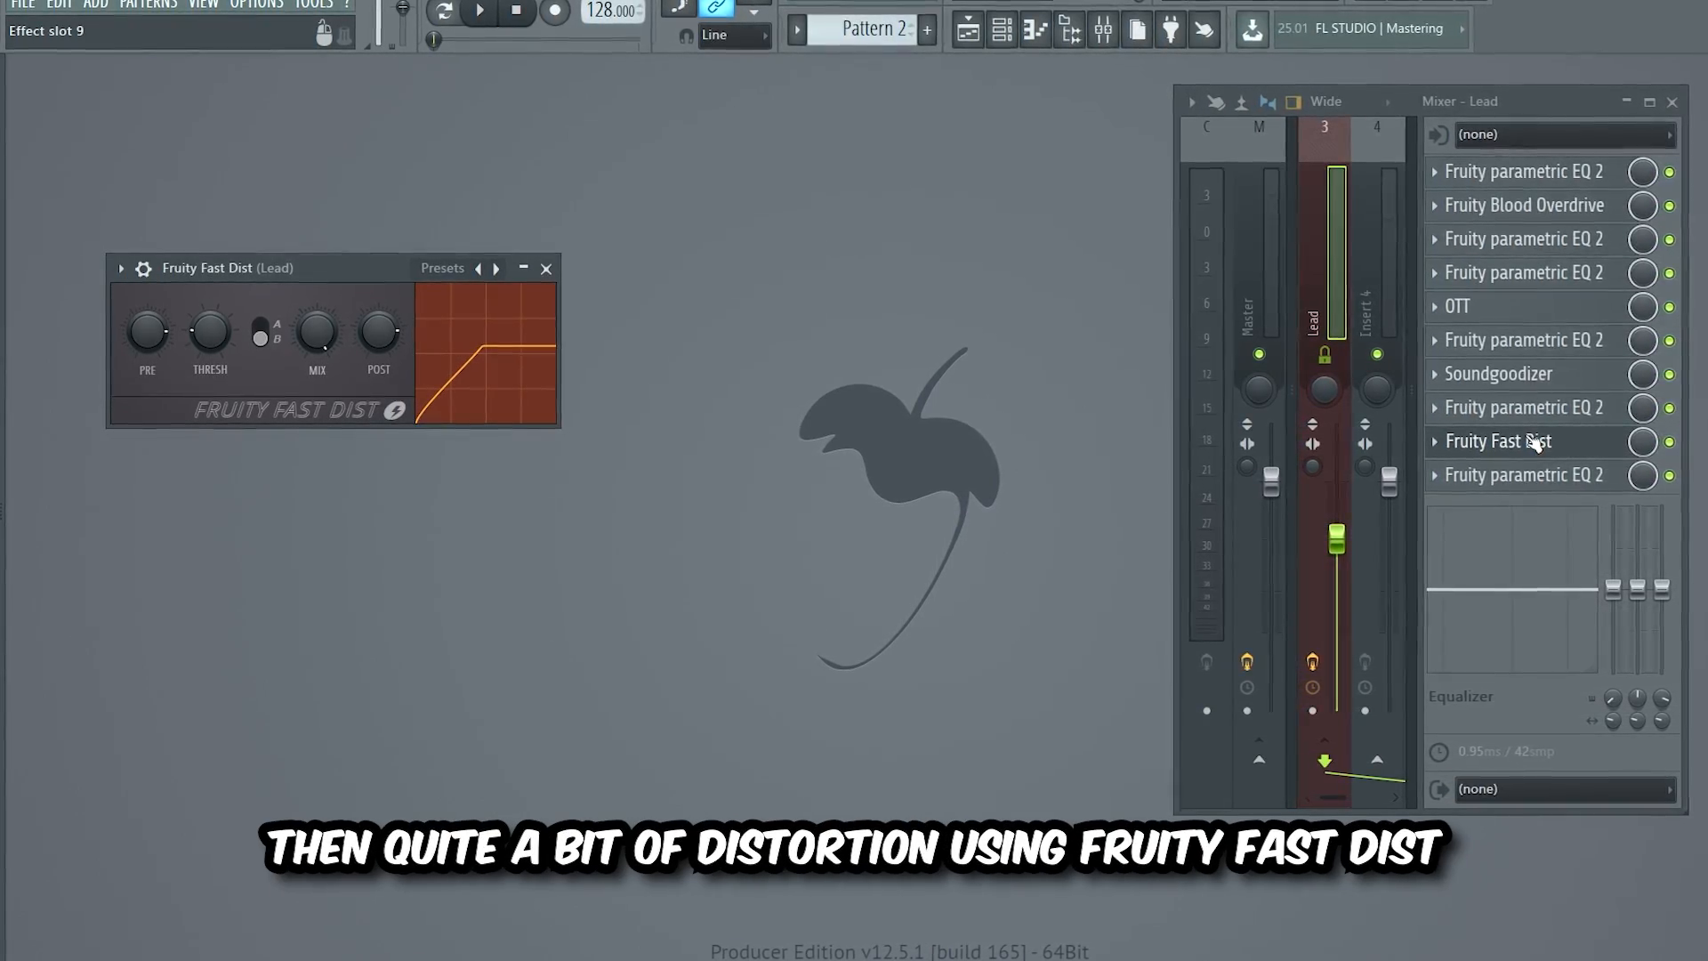
click(1543, 475)
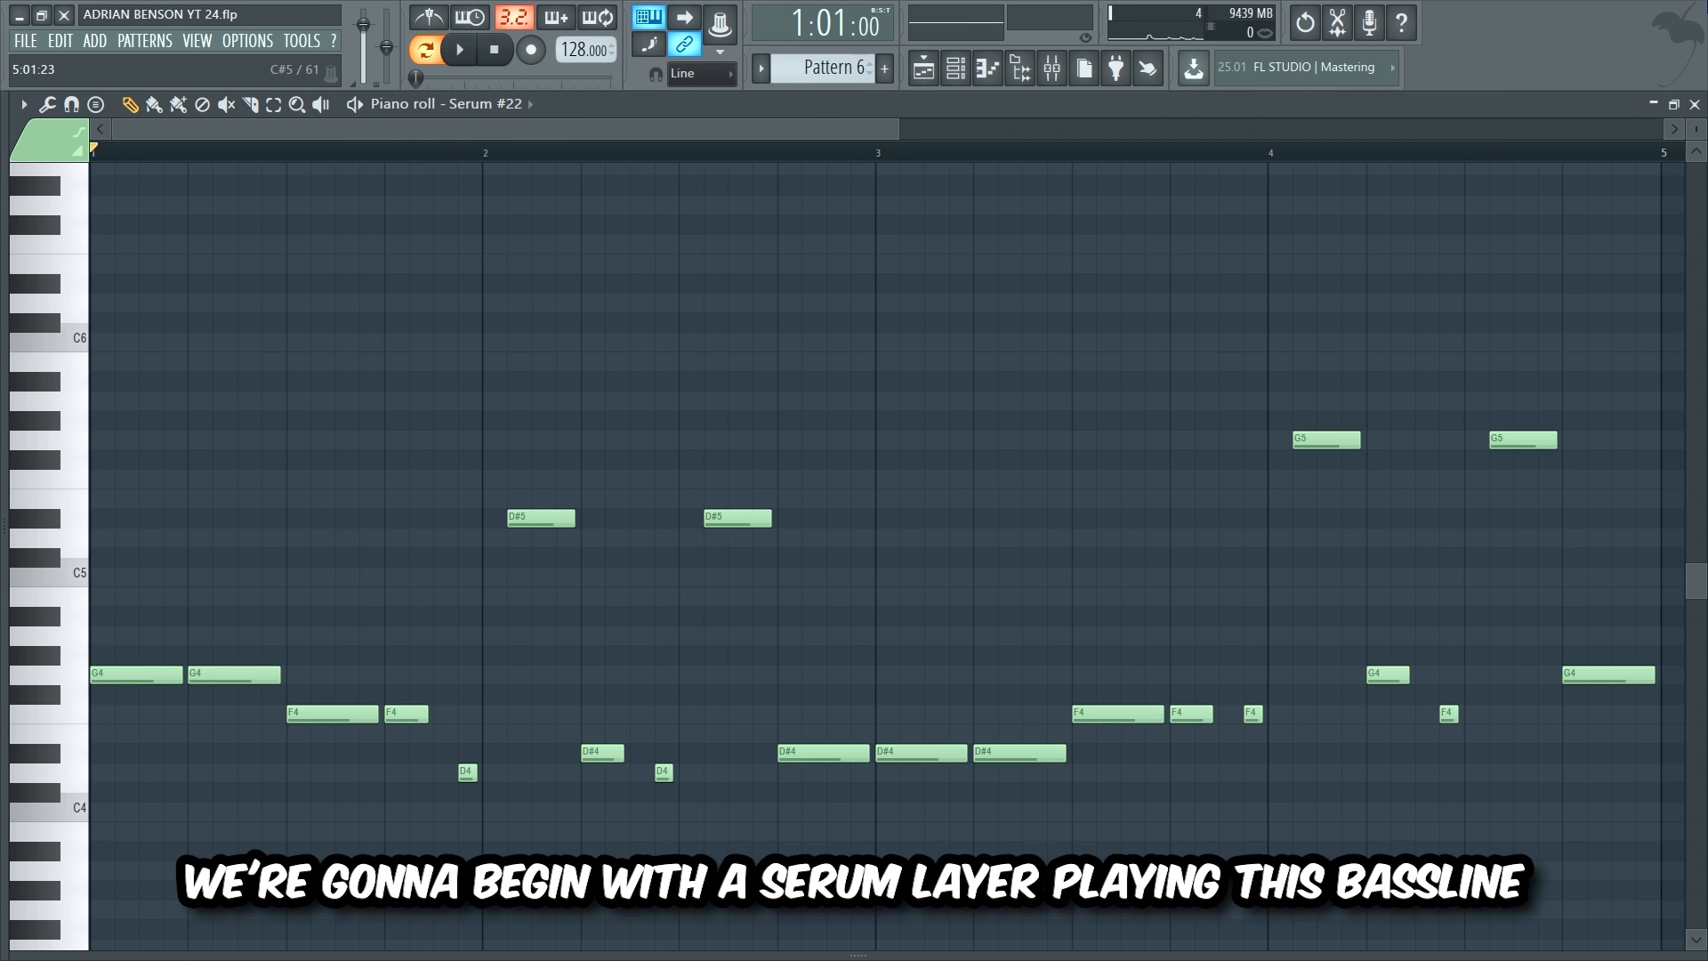
Step: Play the Serum #22 bassline, then solo Serum #9, Serum #25, Bass Shot 1 and Serum #13 in turn
key(space)
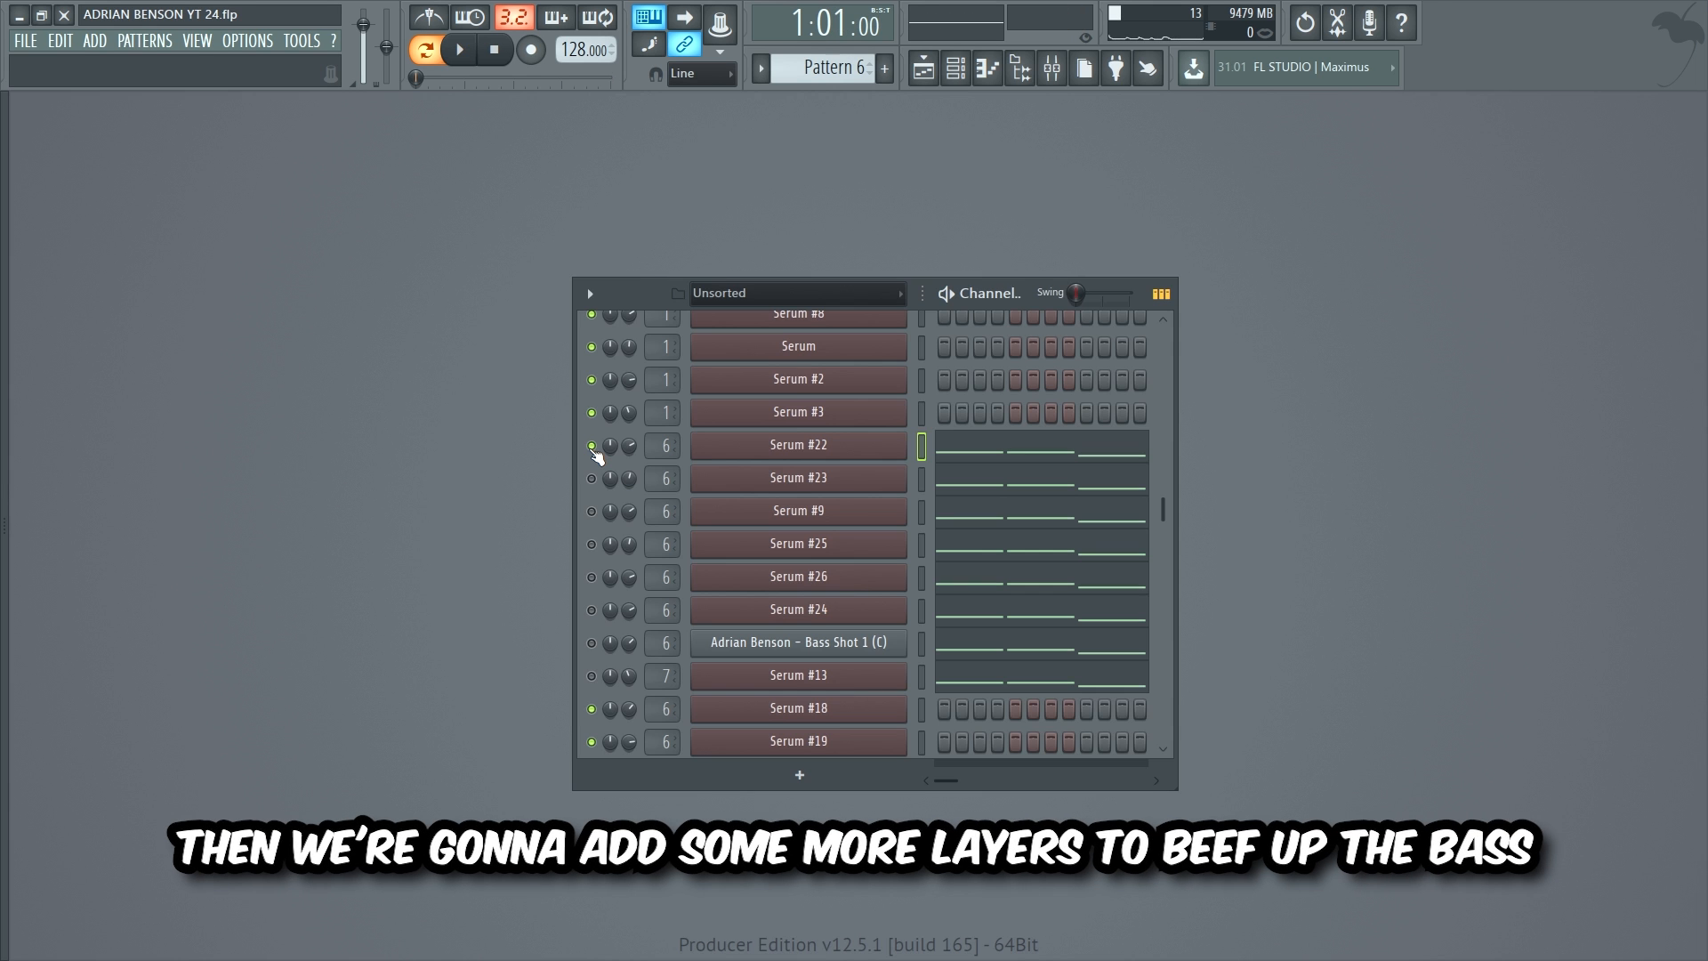
key(space)
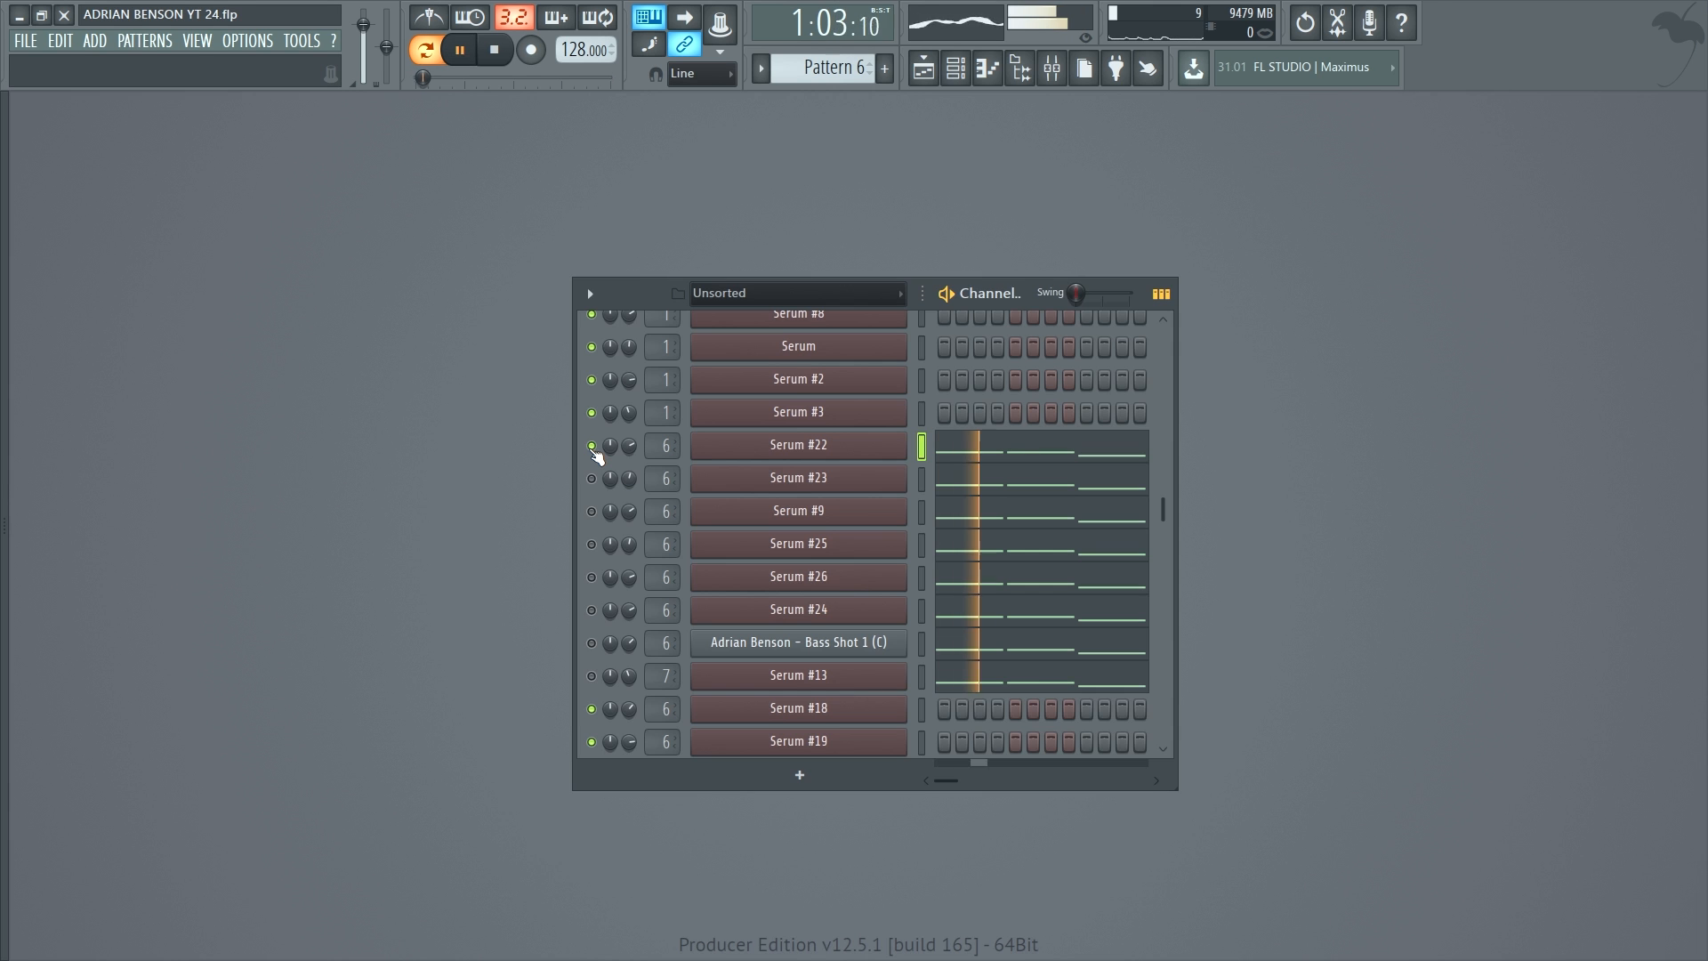
right_click(591, 512)
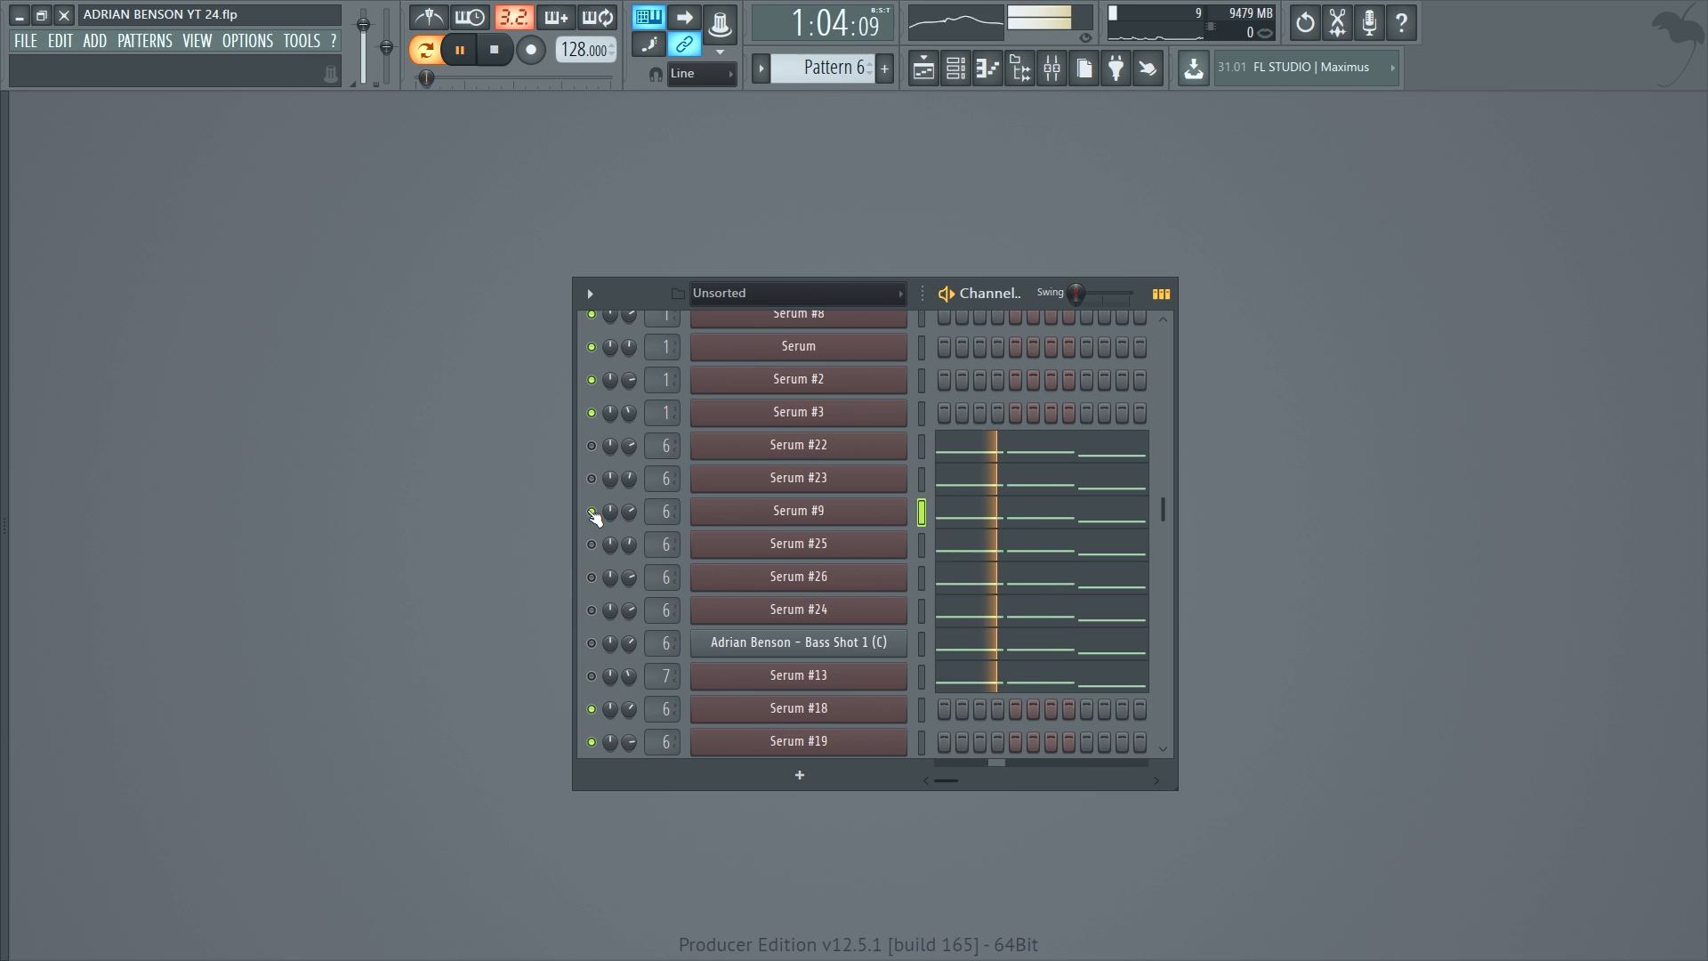
right_click(592, 544)
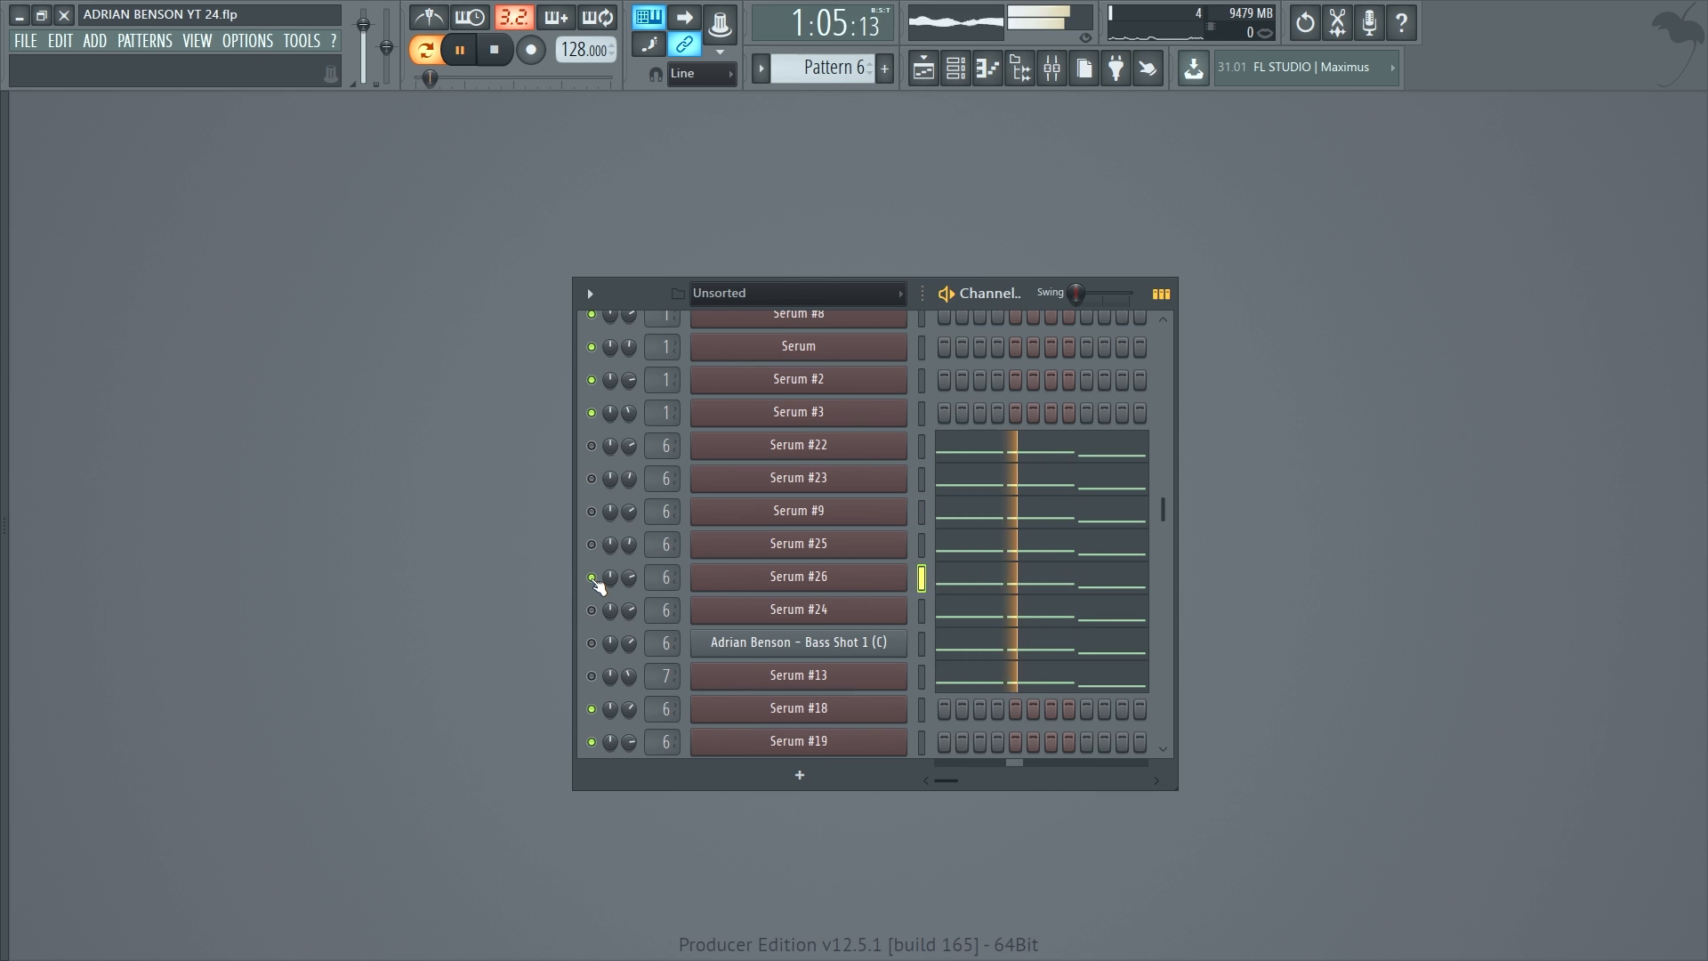
right_click(592, 643)
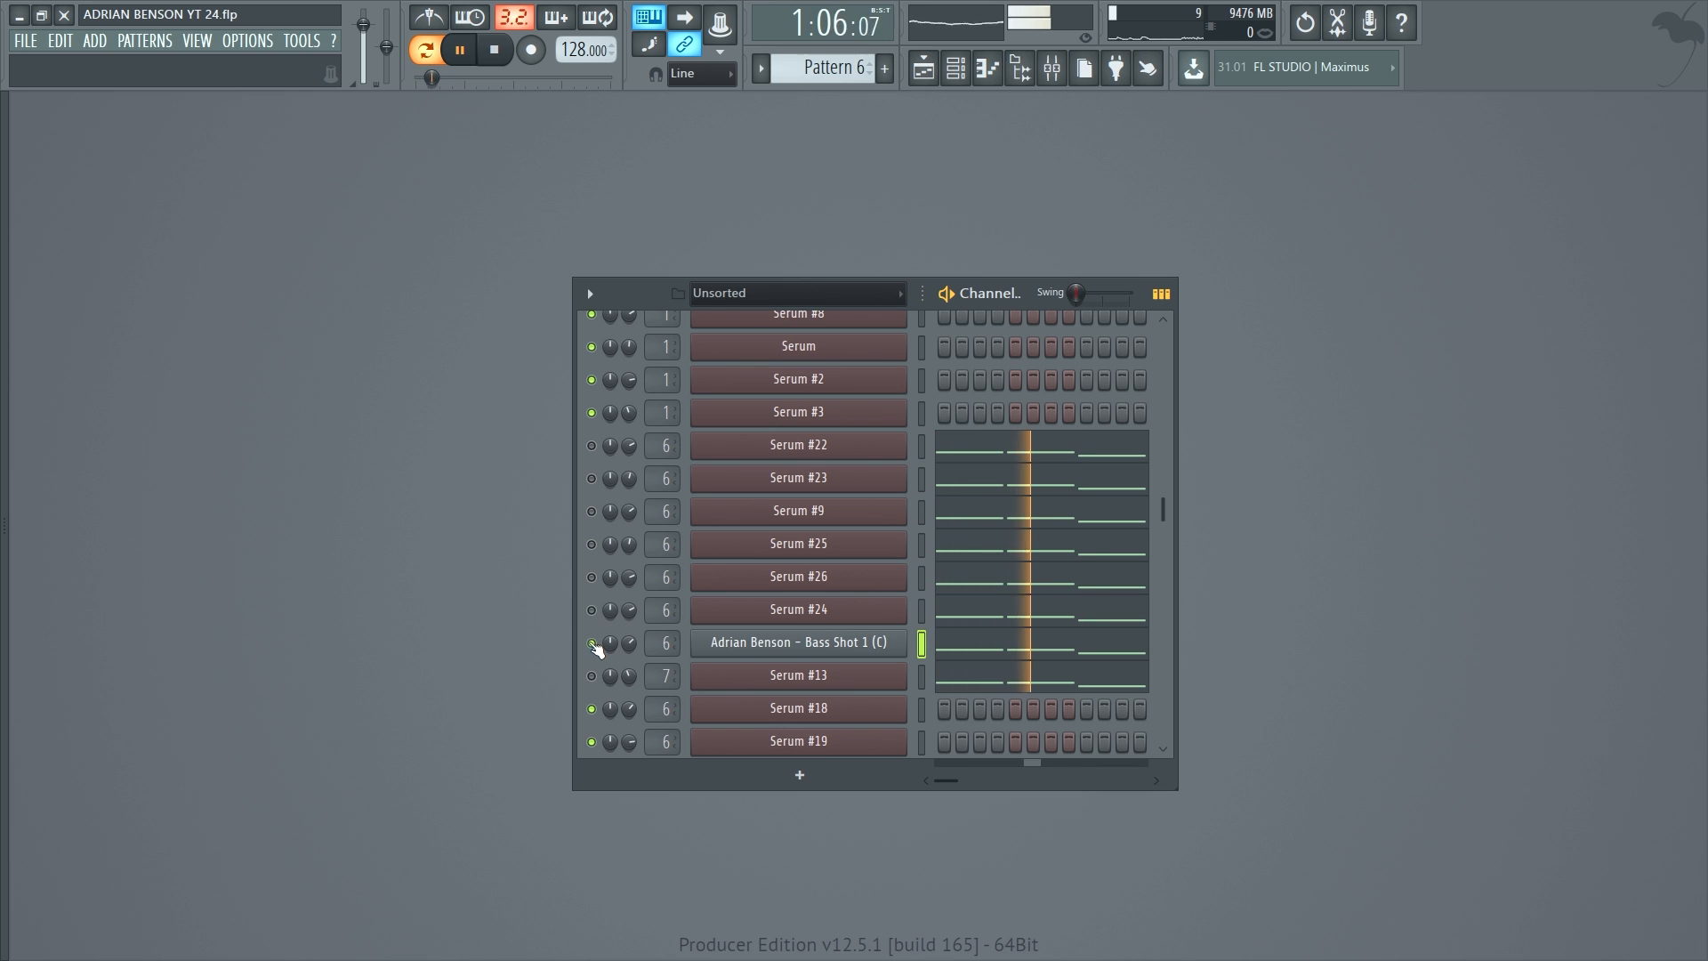
right_click(592, 676)
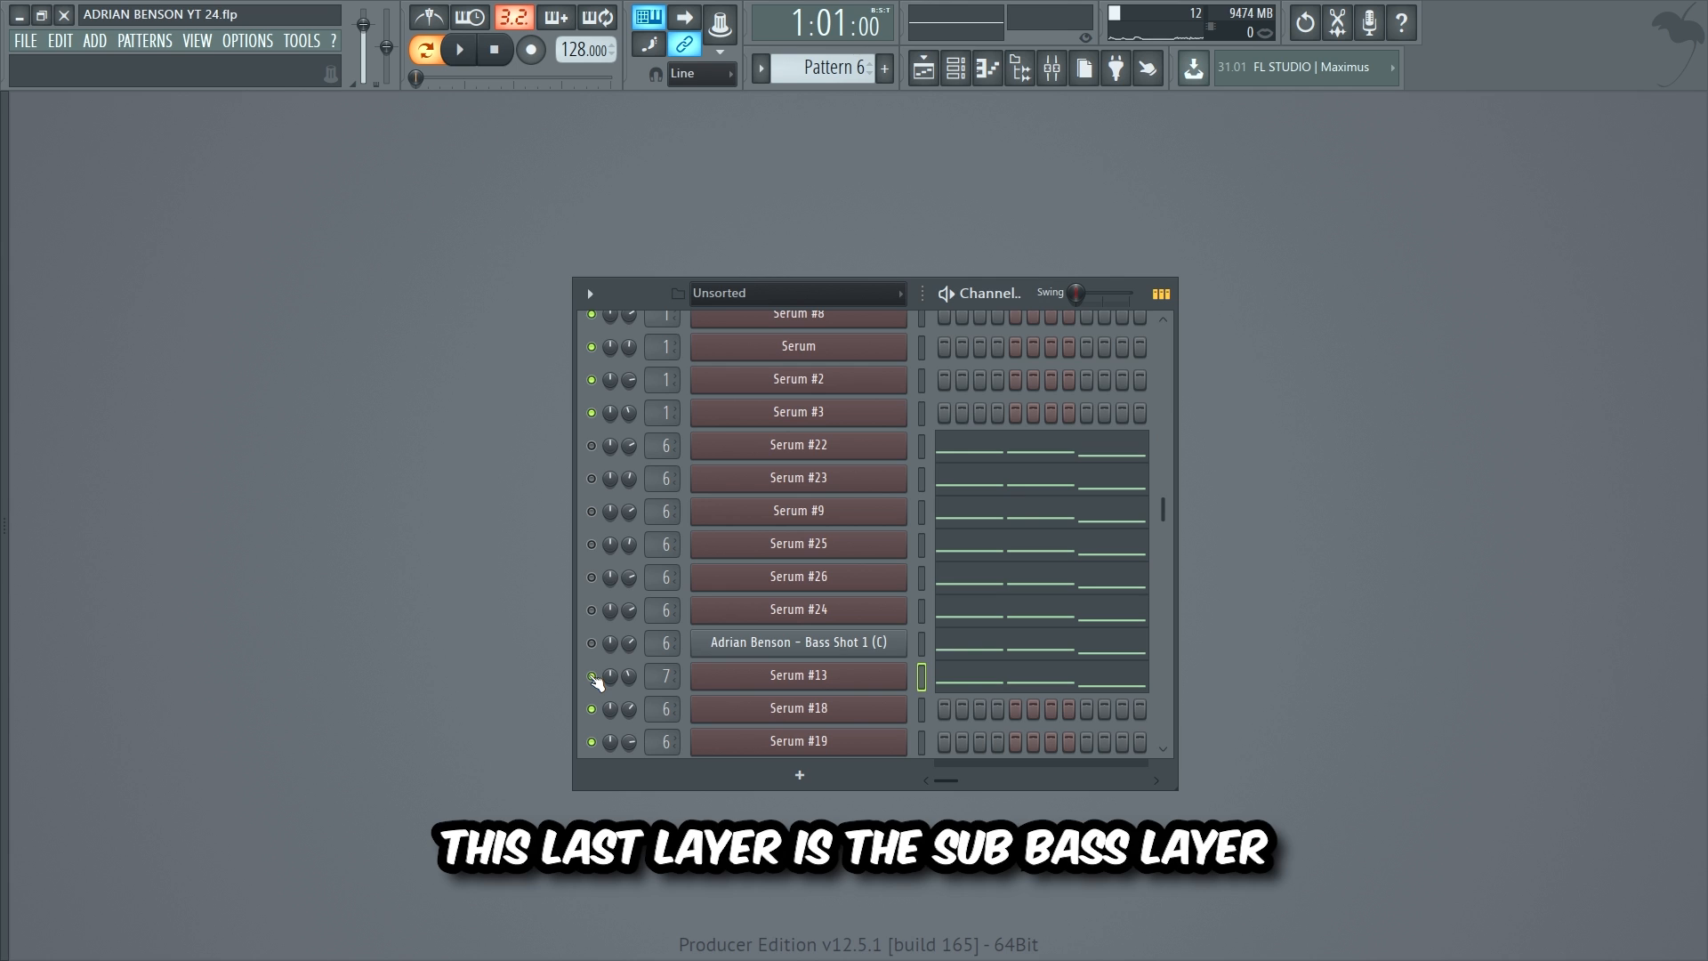
key(space)
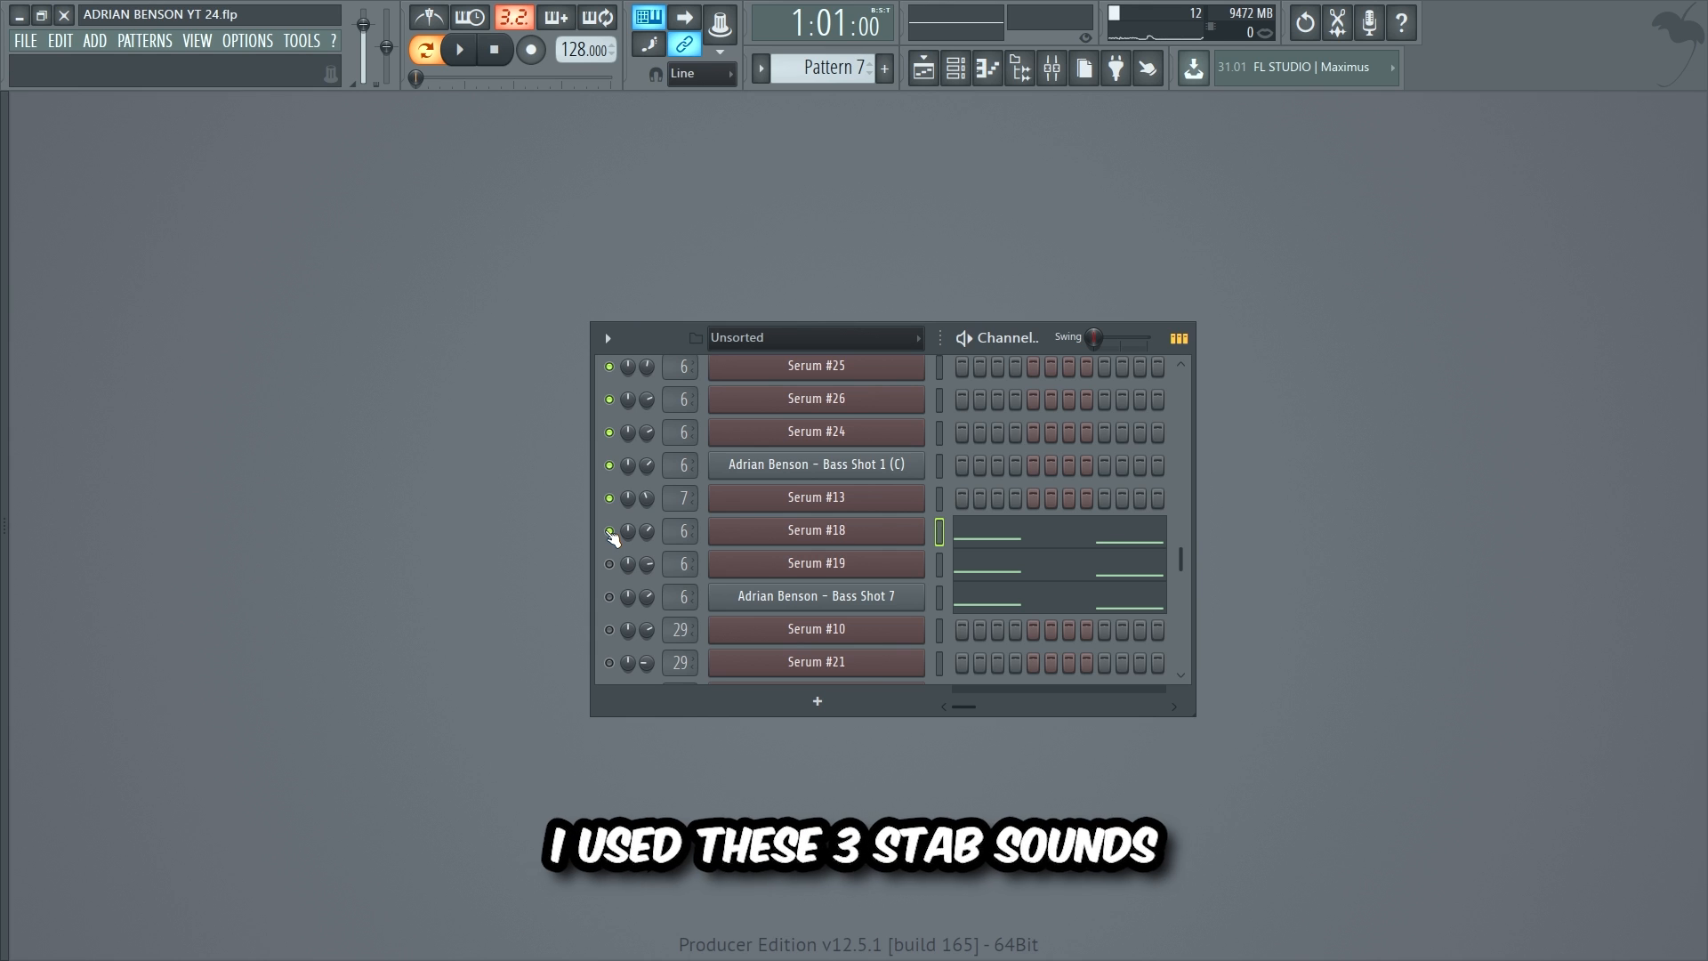
Step: Play the Pattern 7 stab layers together, then the Serum #18 stab notes alone
key(space)
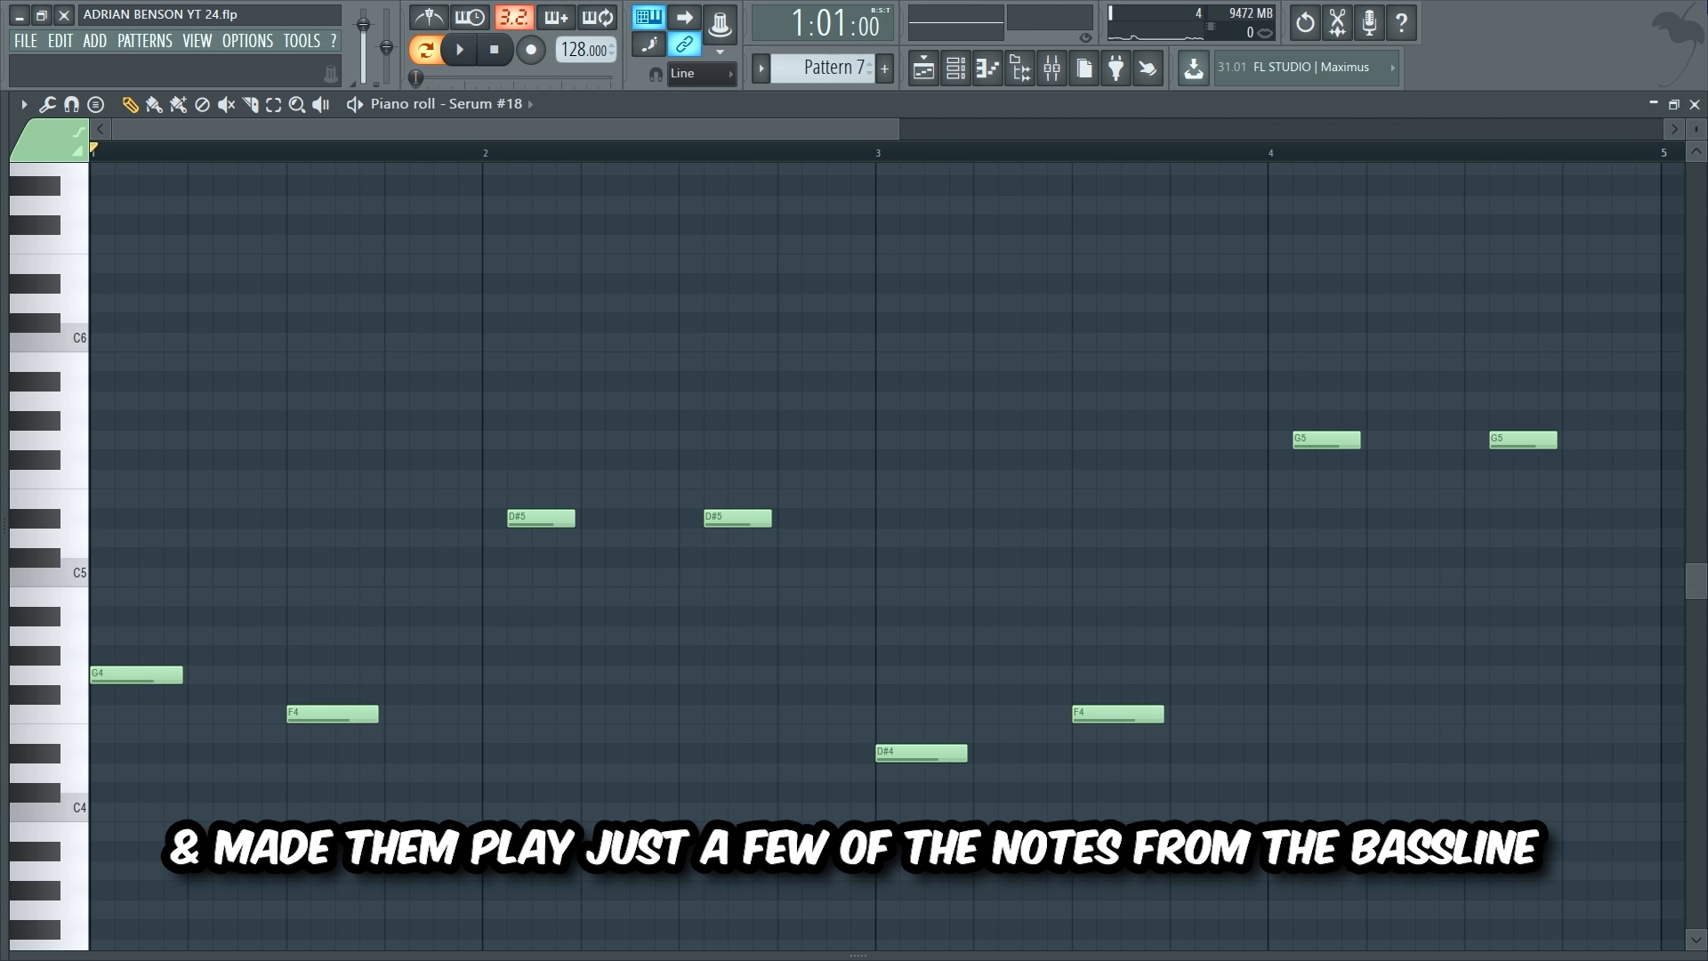
key(space)
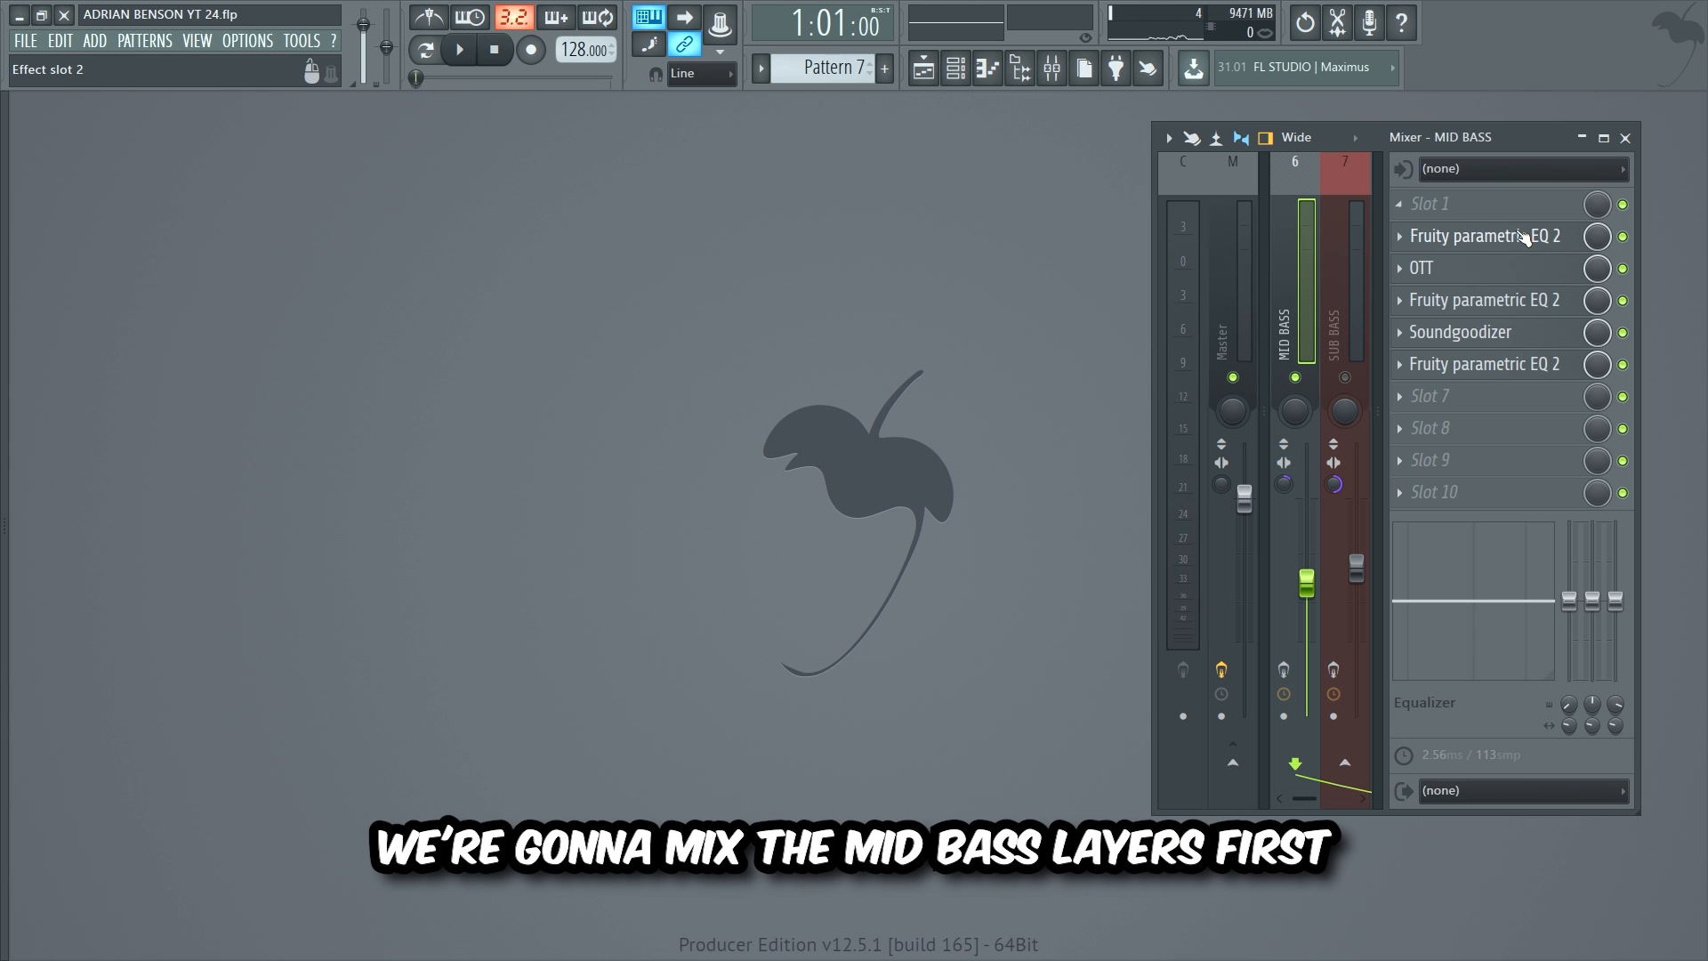
Step: View the MID BASS EQ, OTT, second EQ, Soundgoodizer and final EQ, then play the mid bass
click(1523, 236)
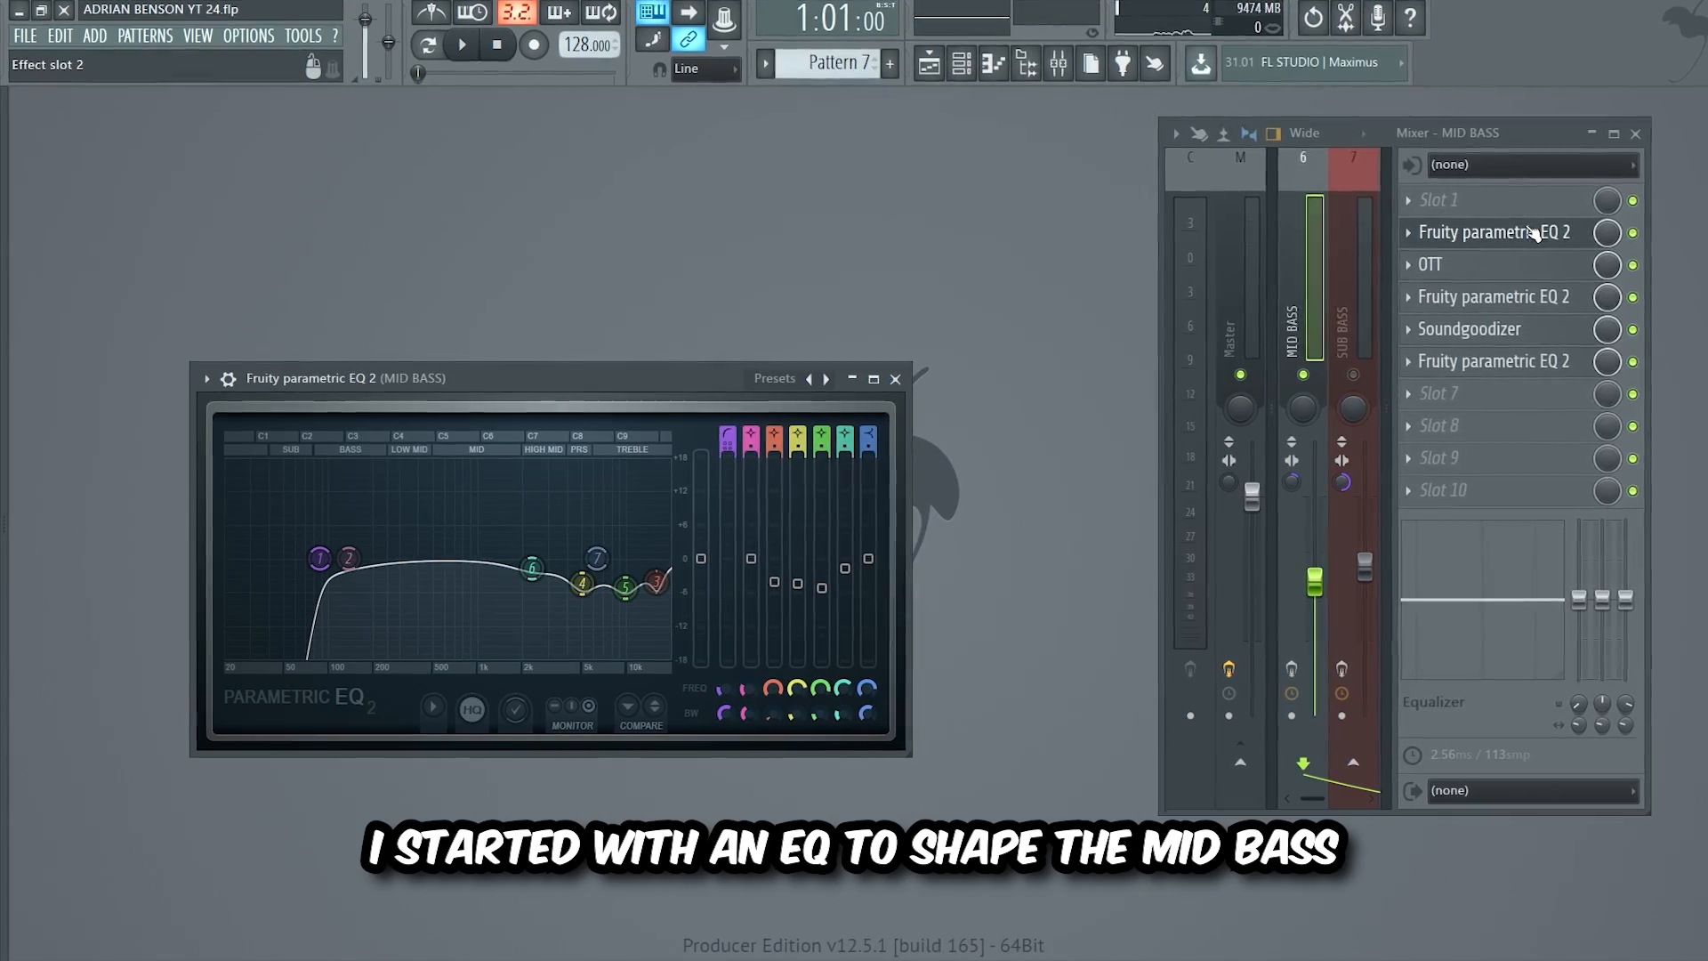
click(1512, 265)
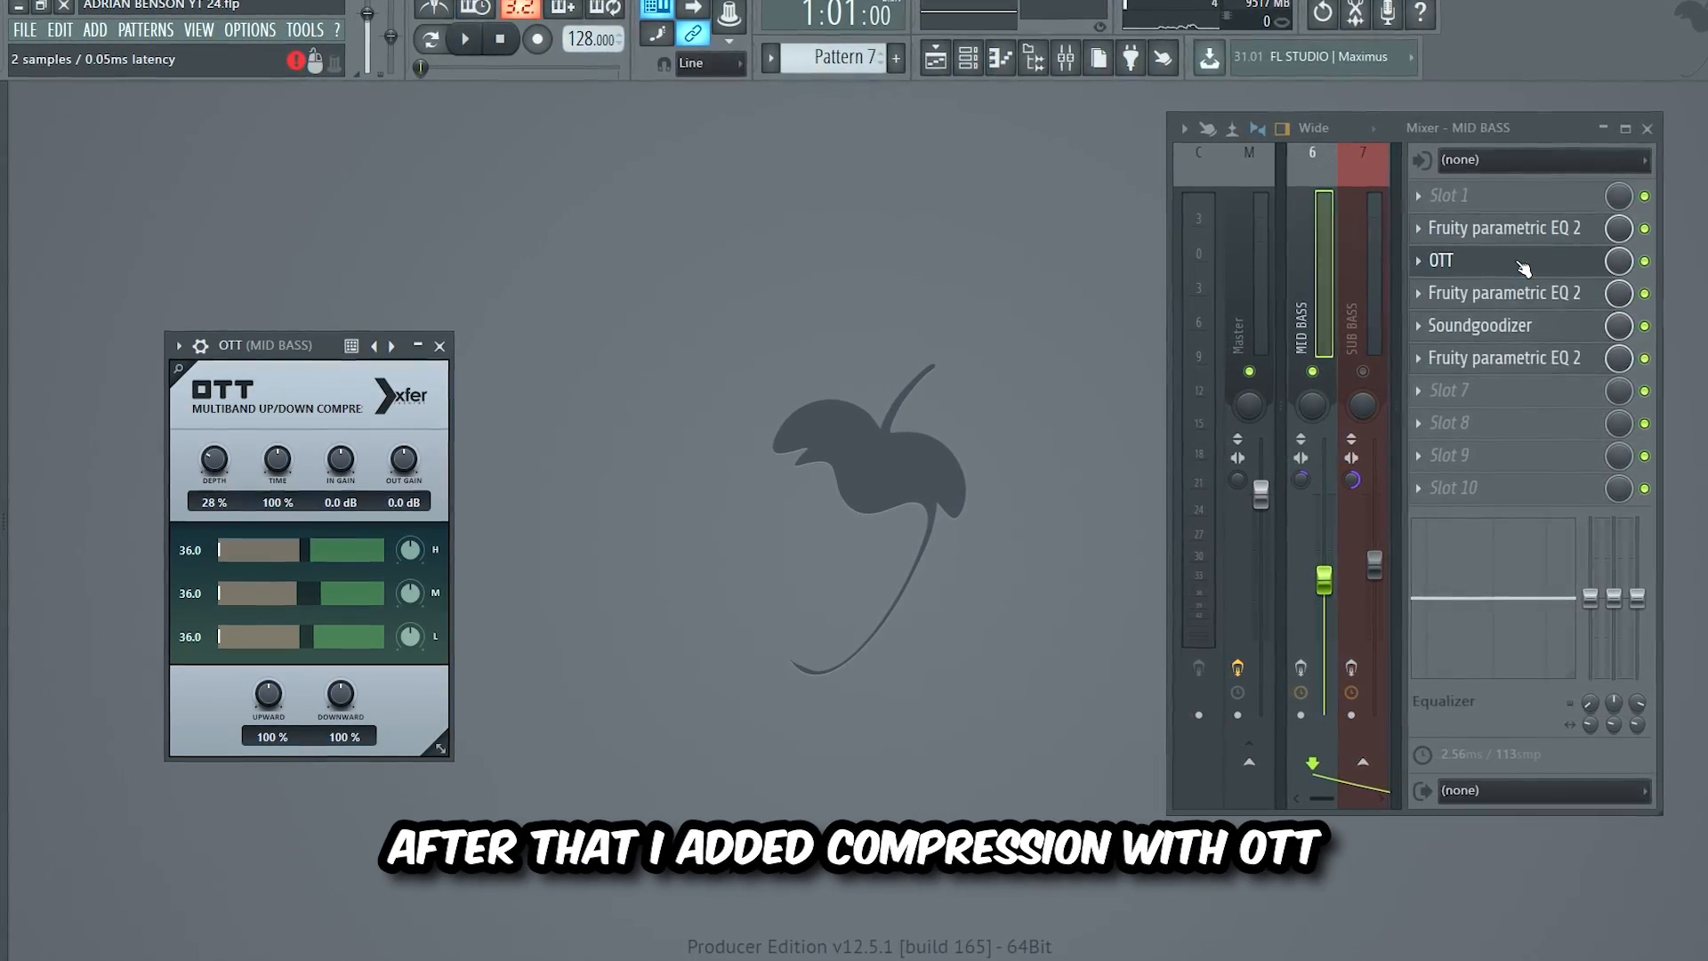
click(1523, 291)
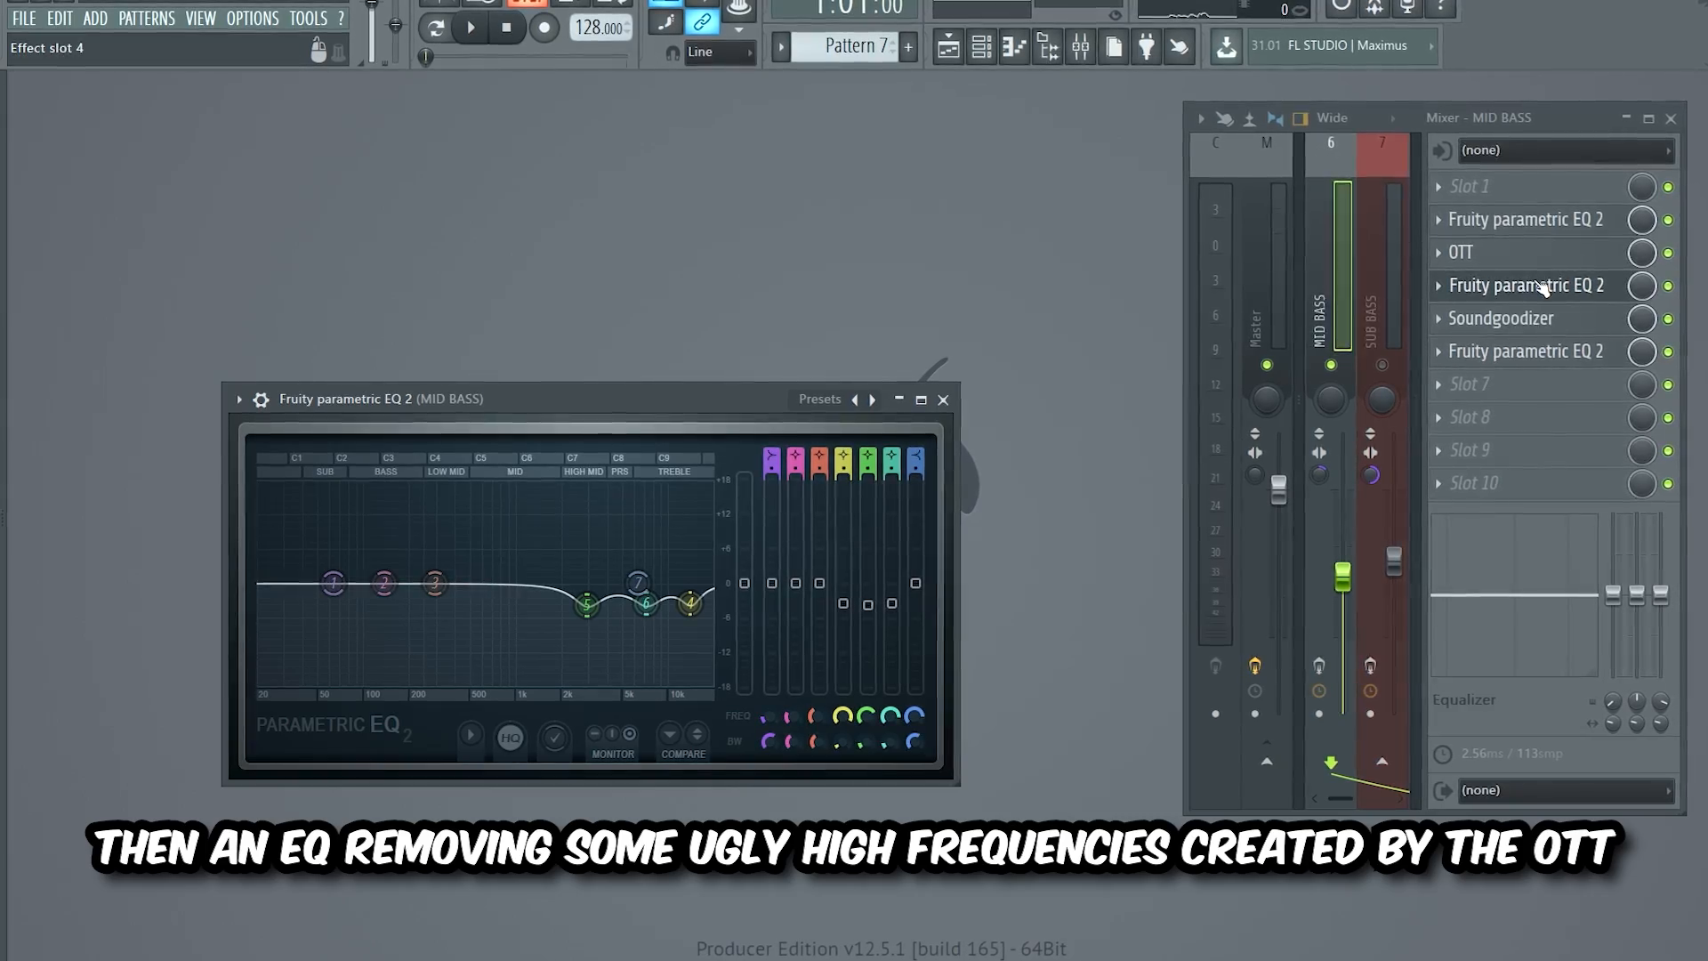
click(1546, 319)
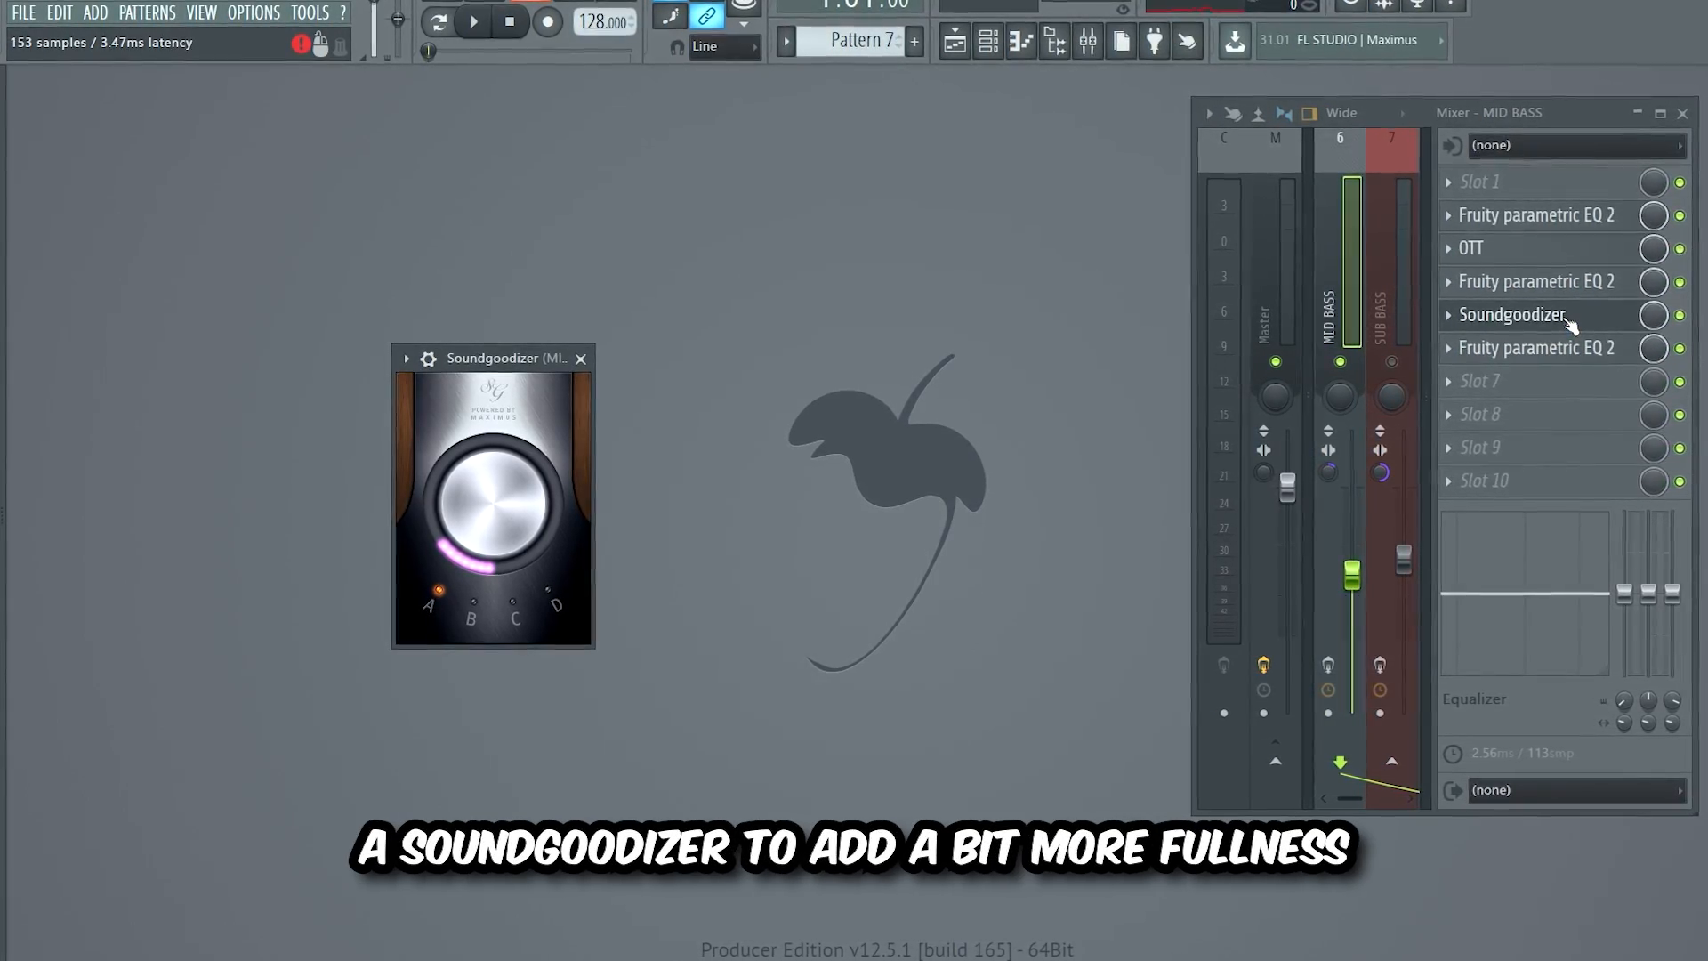
click(1583, 349)
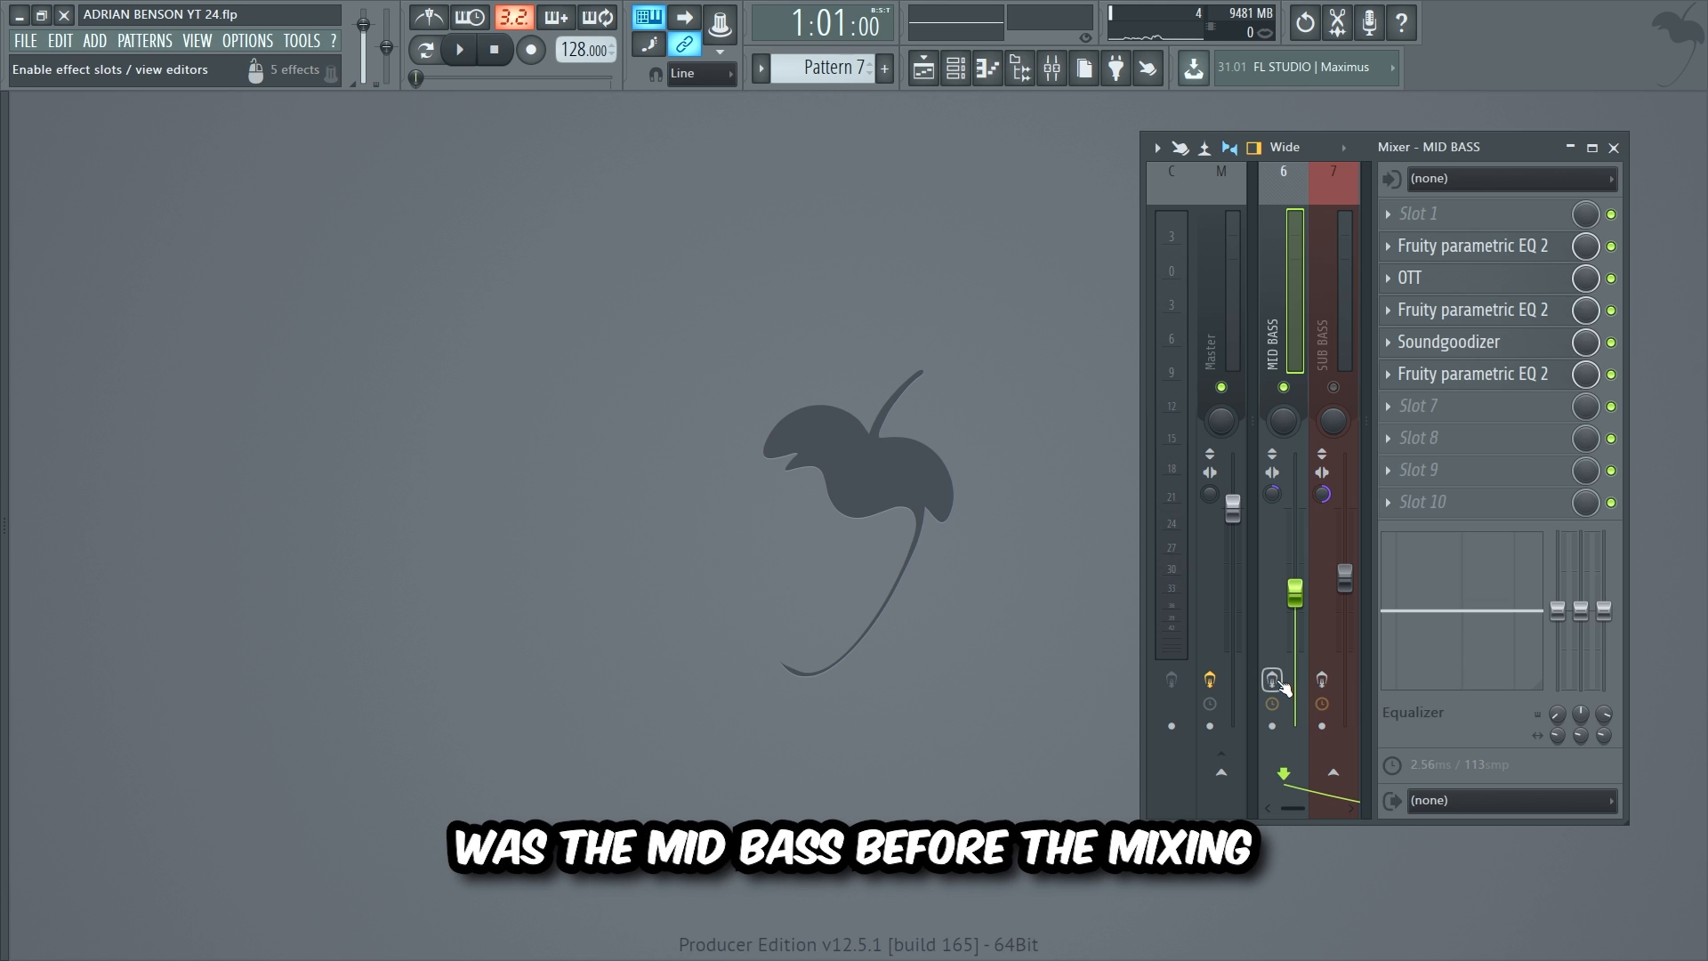
key(space)
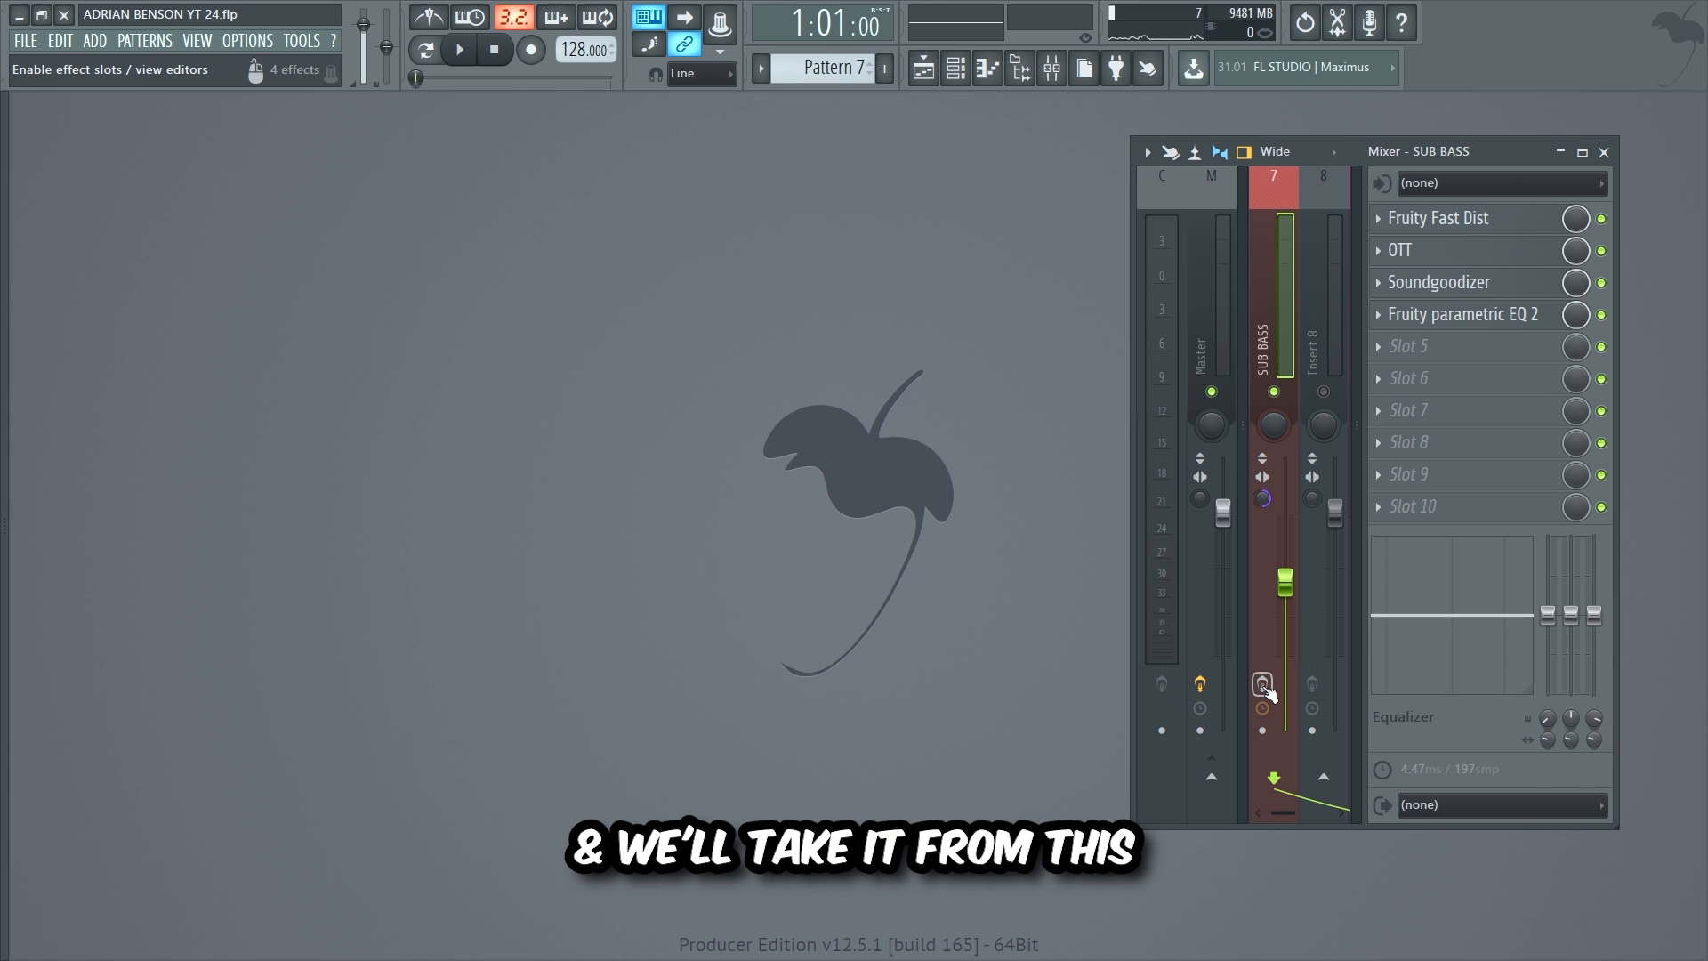
Step: Play the sub bass and view its OTT, Soundgoodizer and EQ settings
key(space)
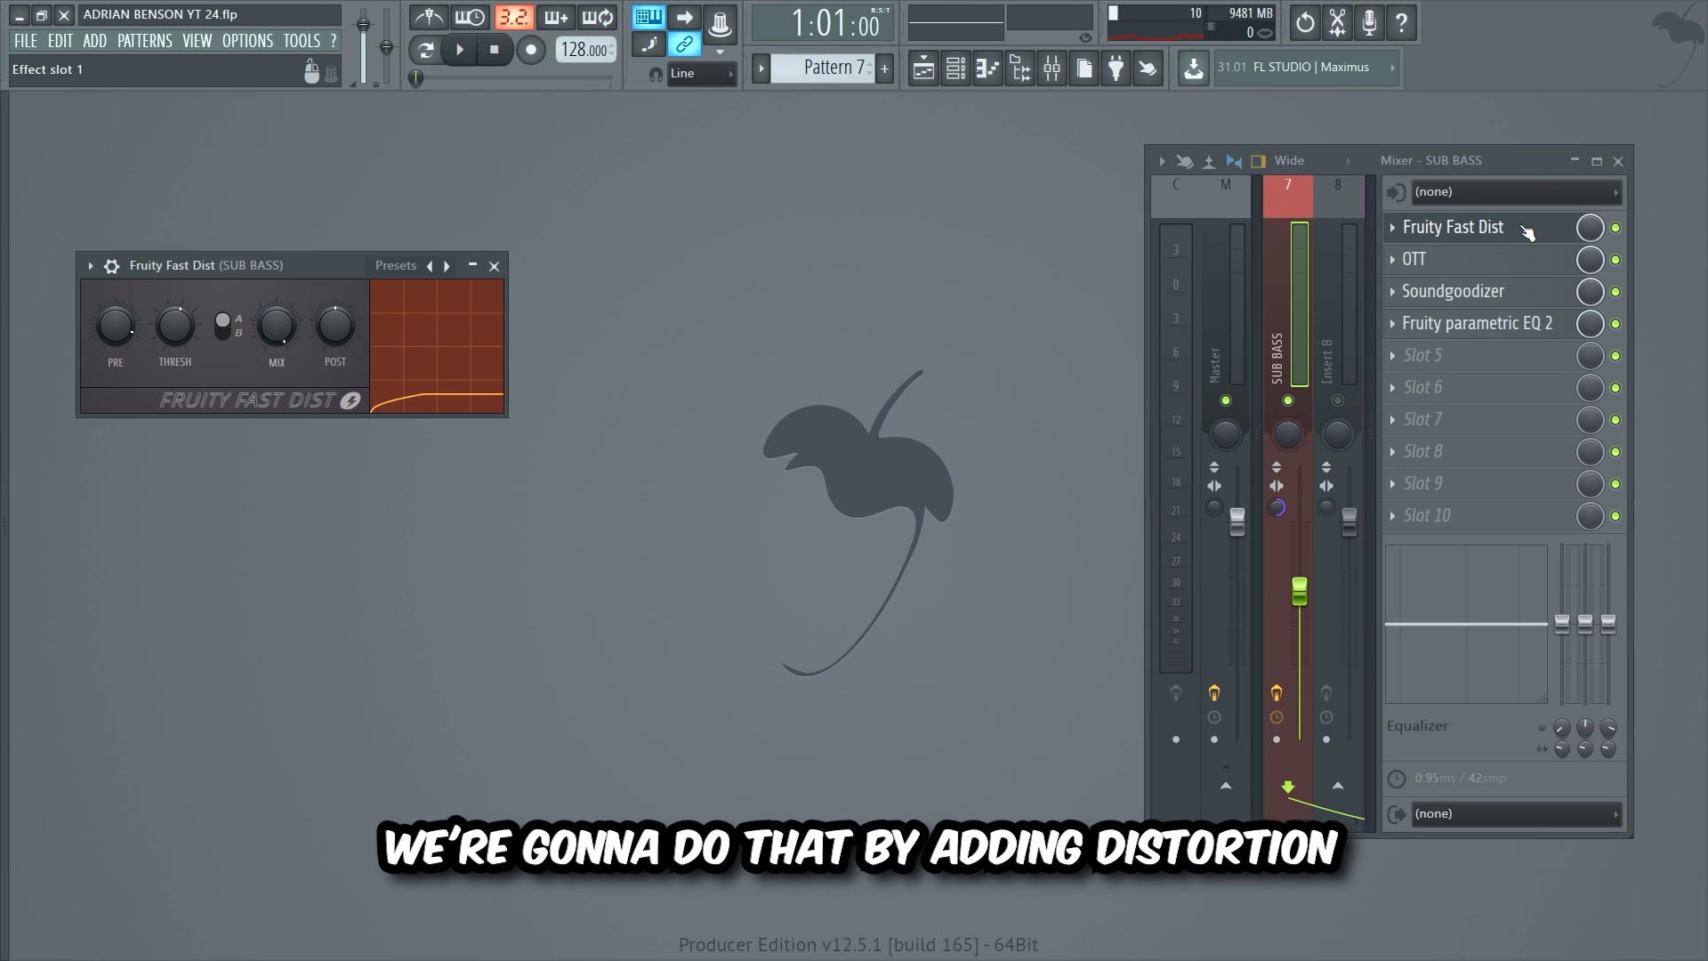
click(1530, 265)
click(1518, 291)
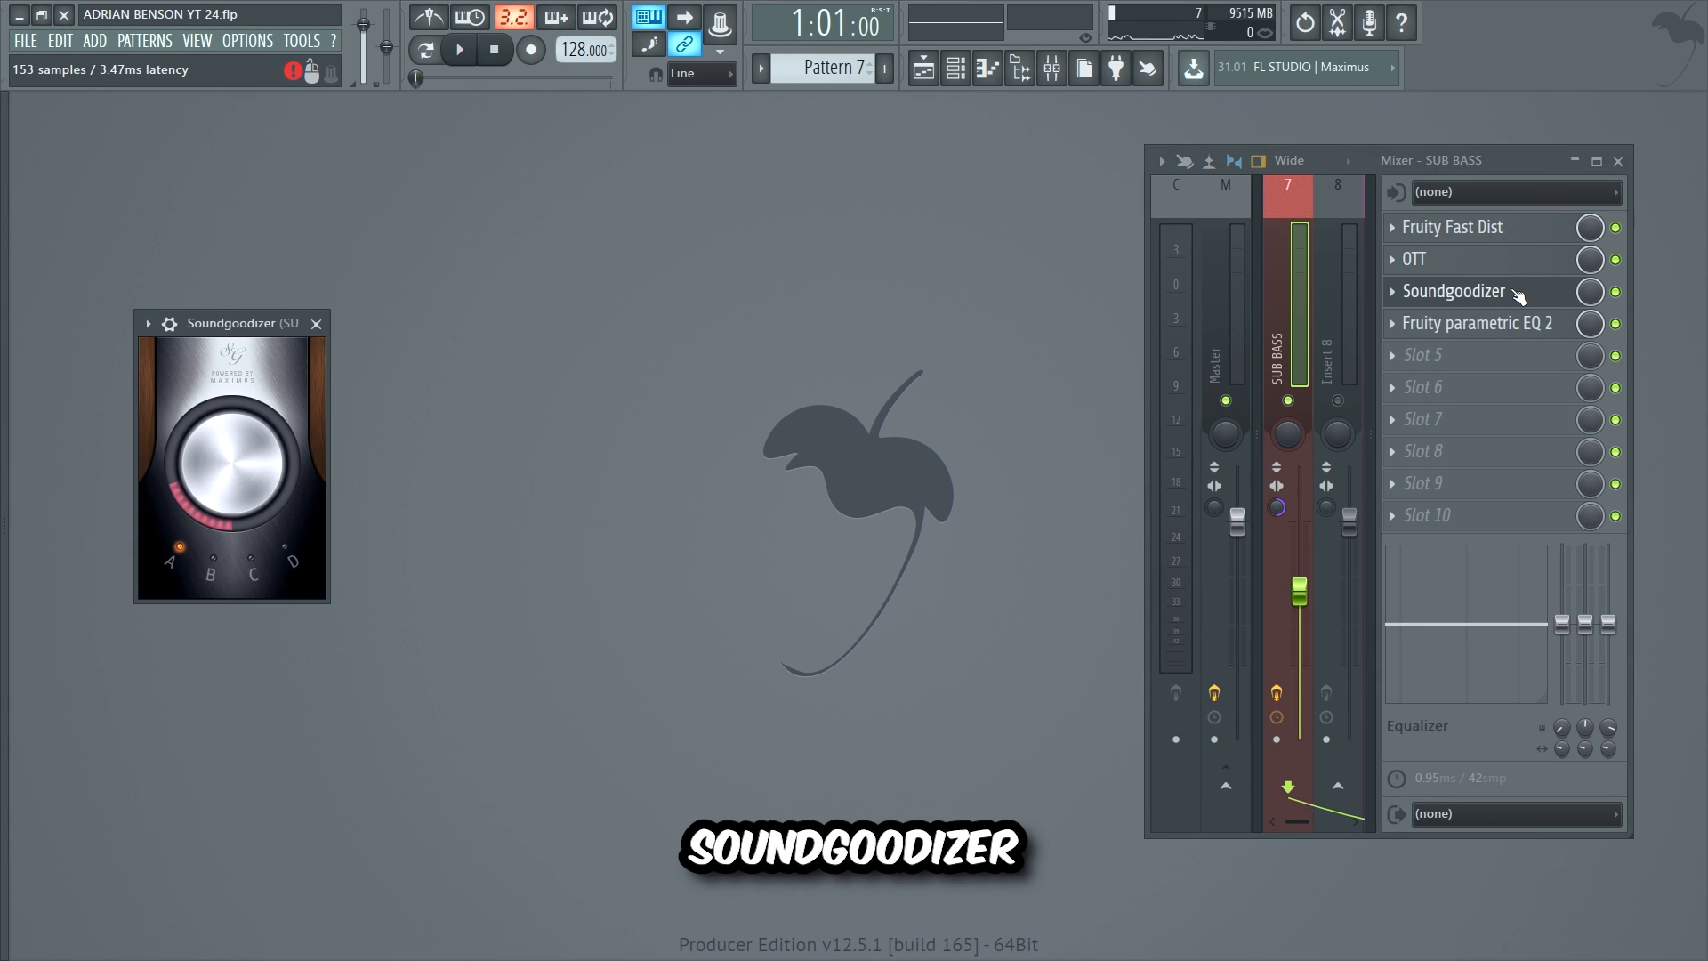
click(1510, 325)
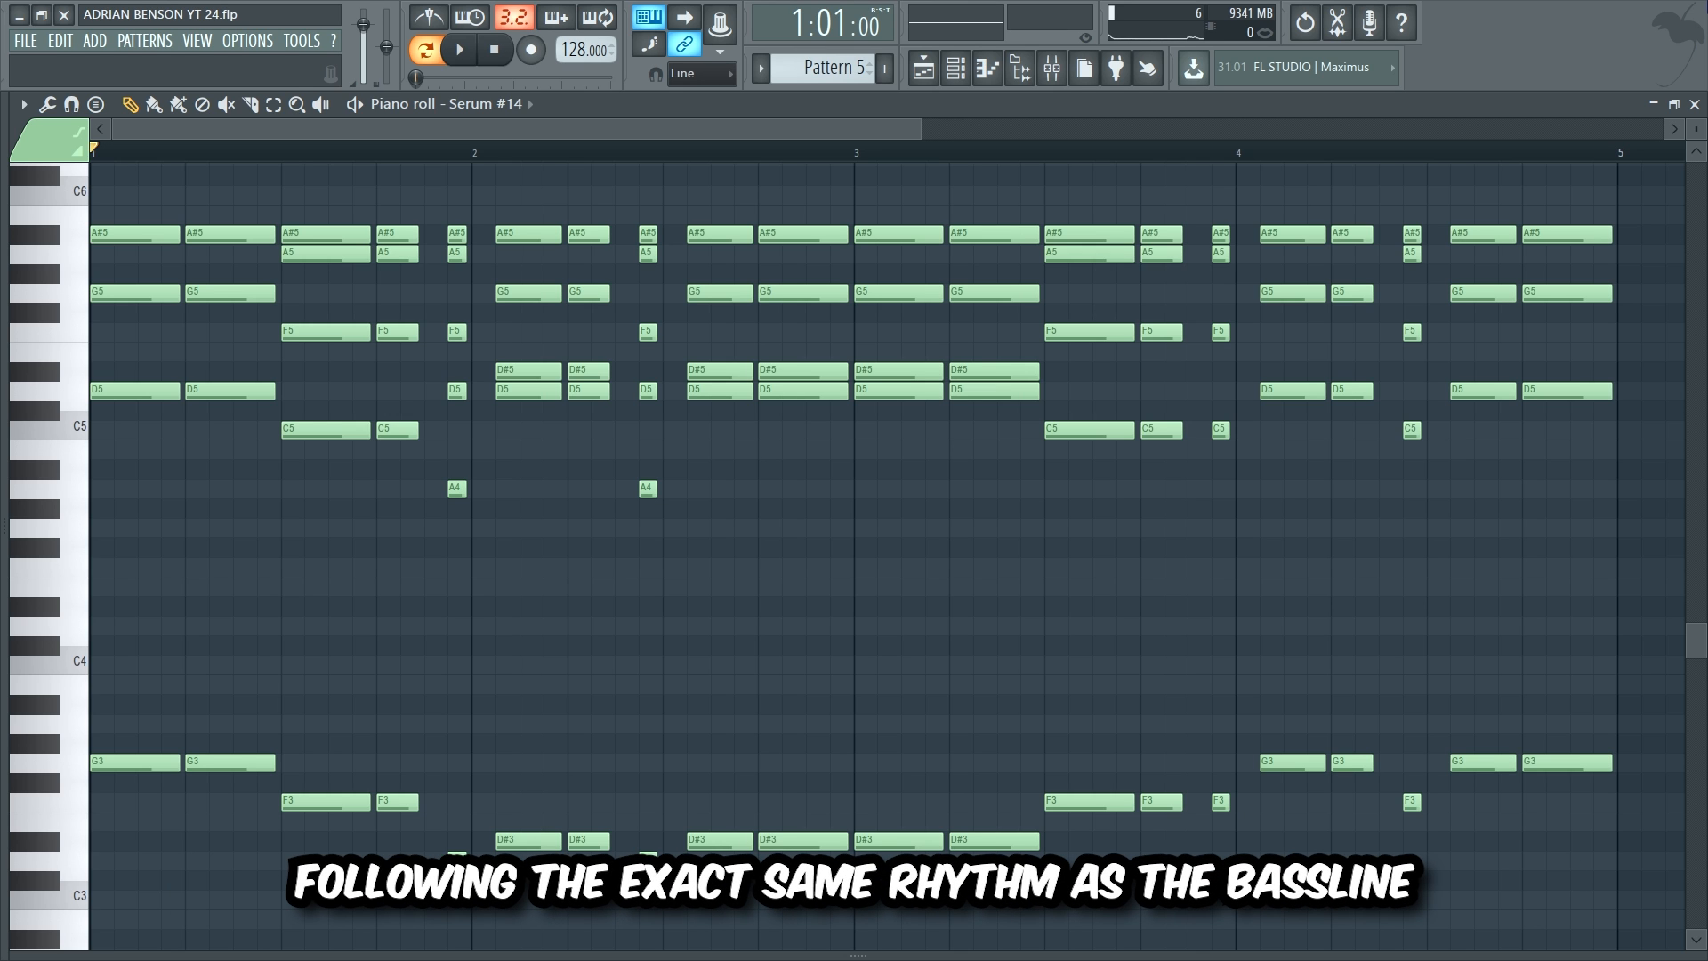
Step: Play the Serum #14 chord pattern, then all the stacked chord layers together
key(space)
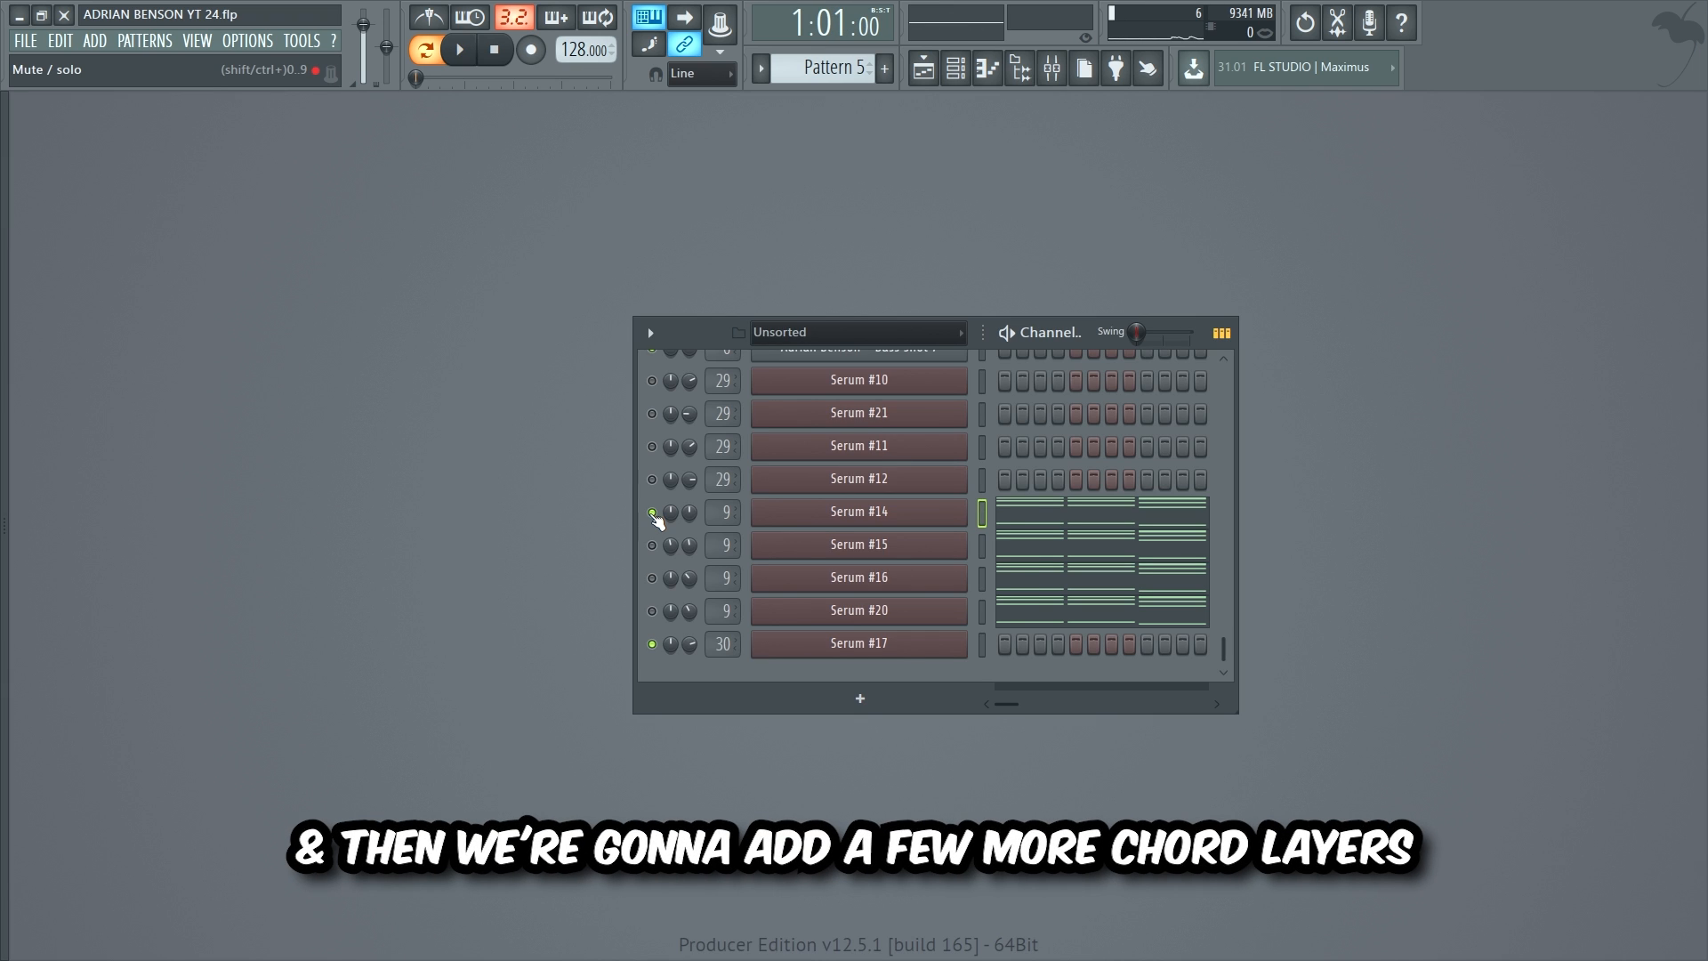
key(space)
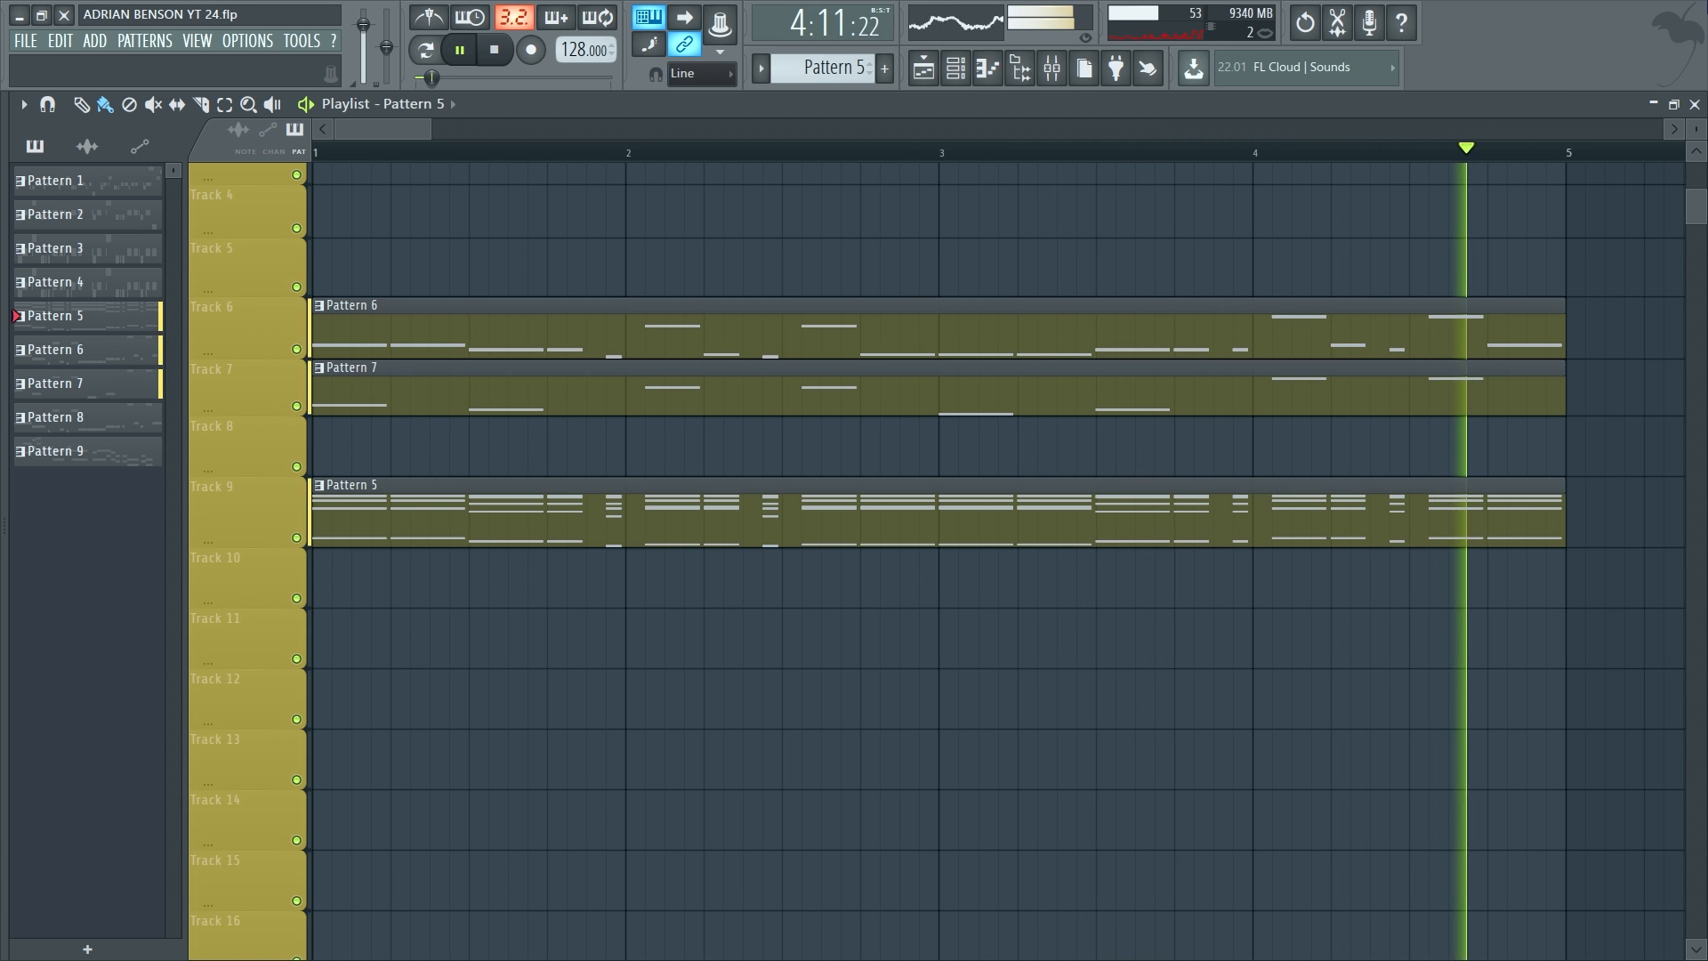
Step: Stop playback and view the CHORDS OTT, EQs, Soundgoodizer and Fruity Stereo Shaper
key(space)
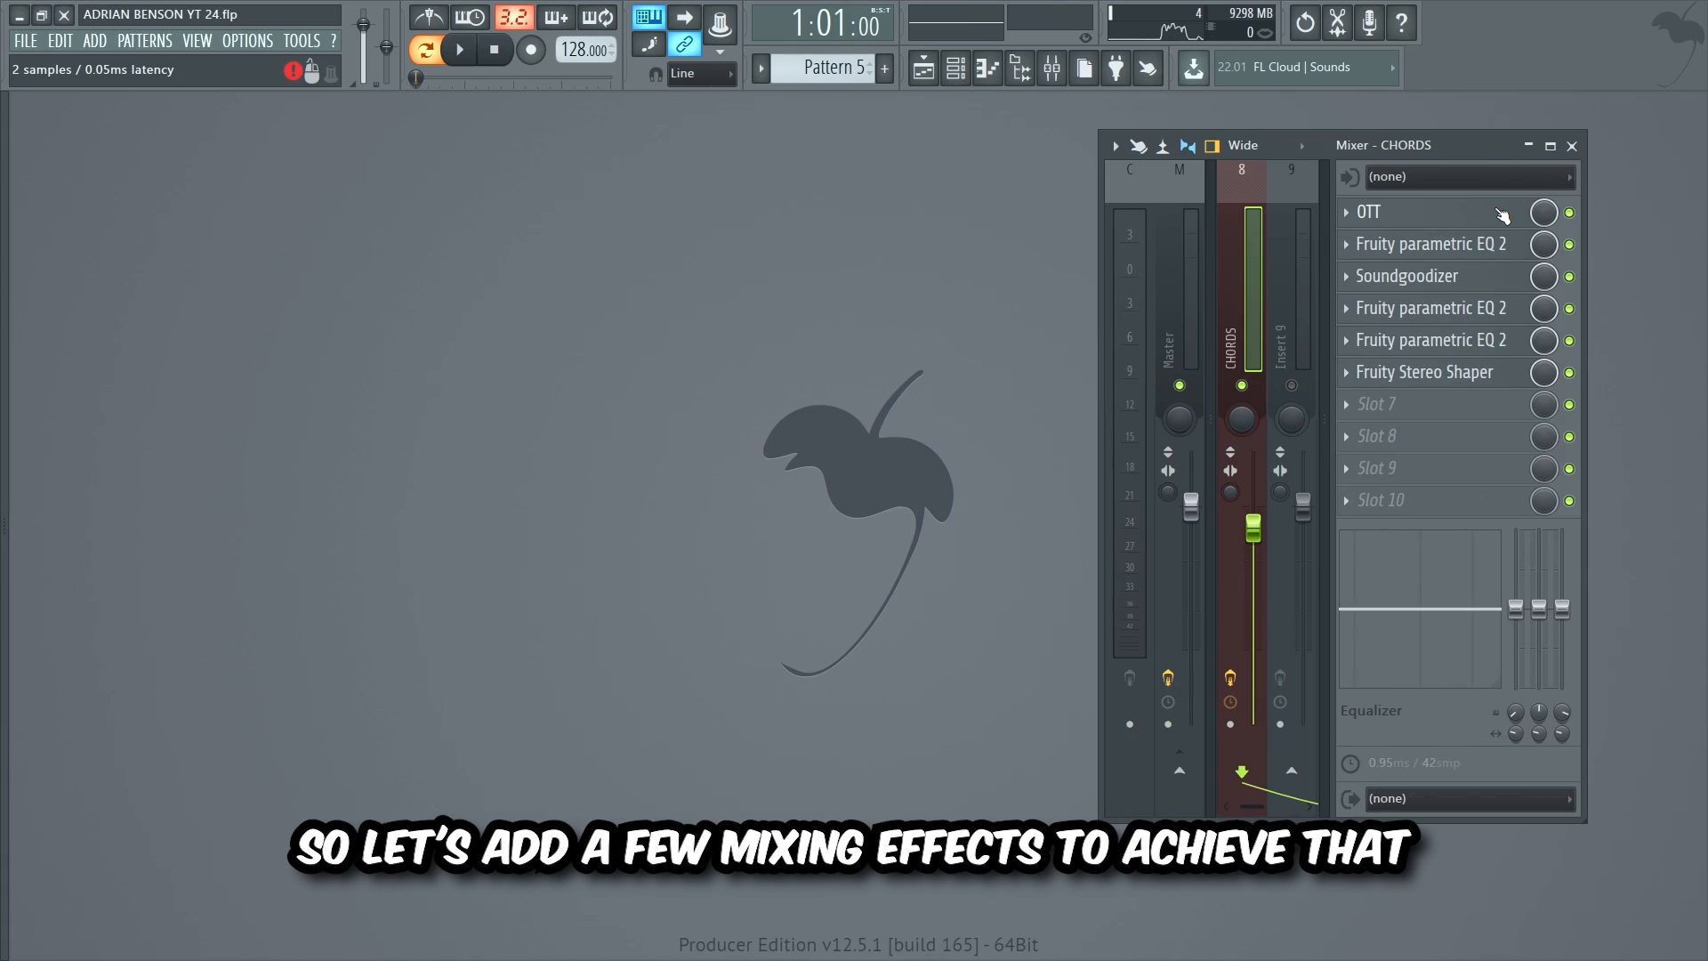
click(1502, 216)
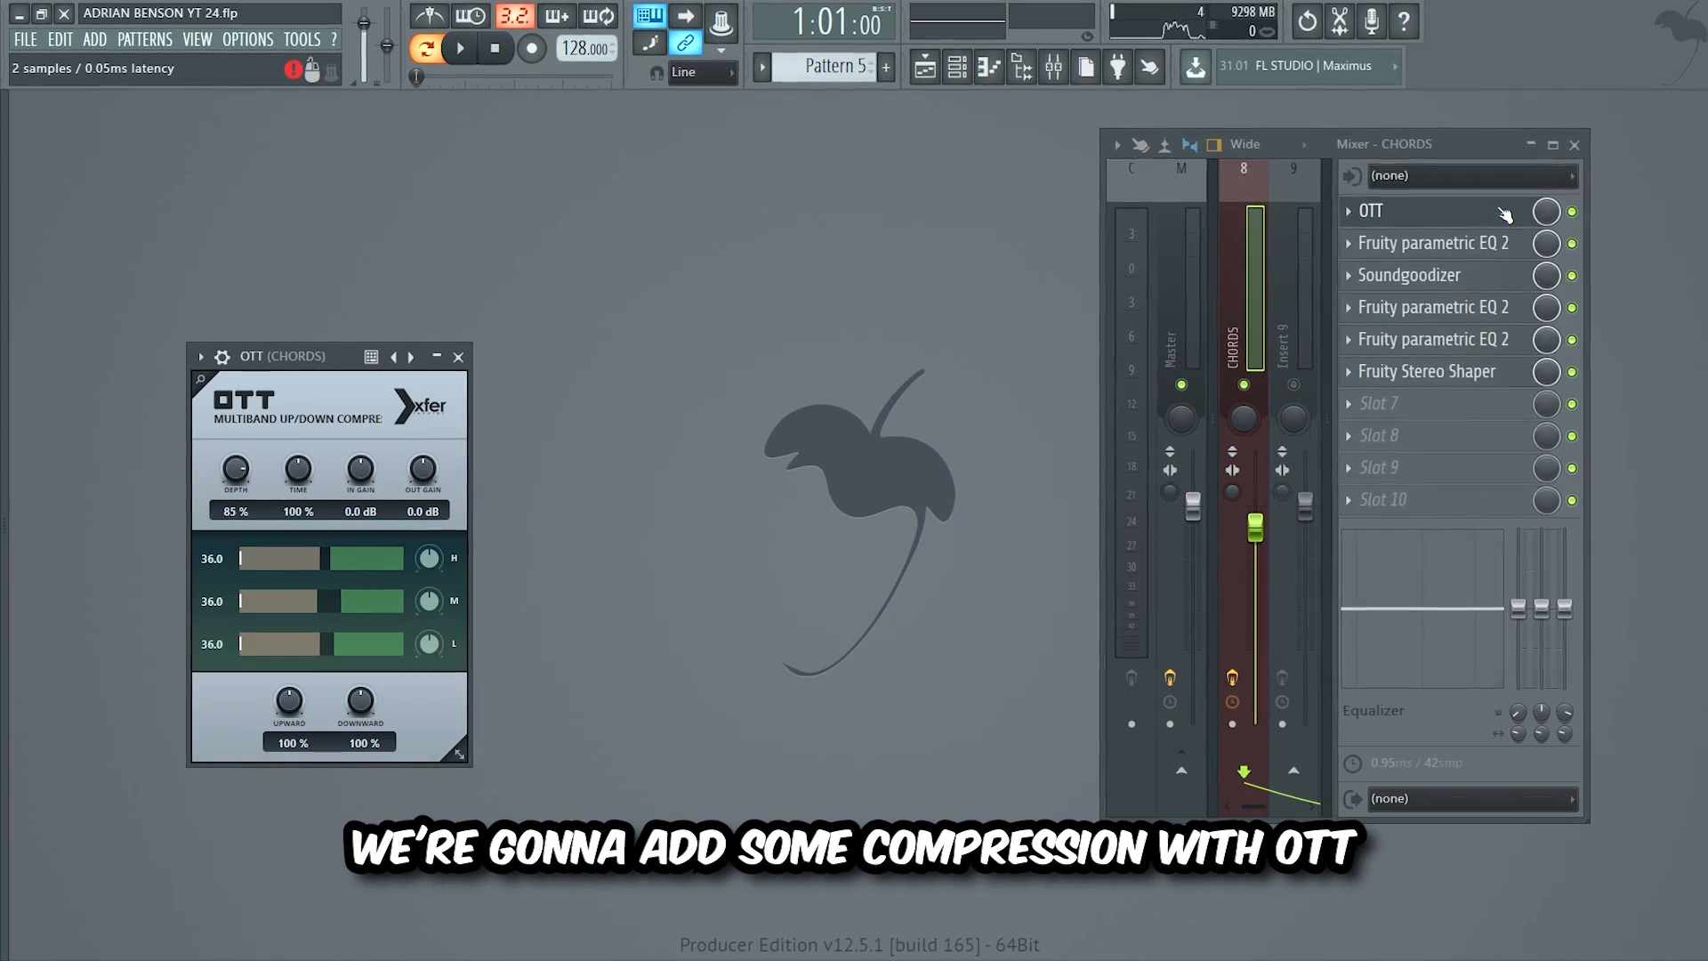
click(1510, 238)
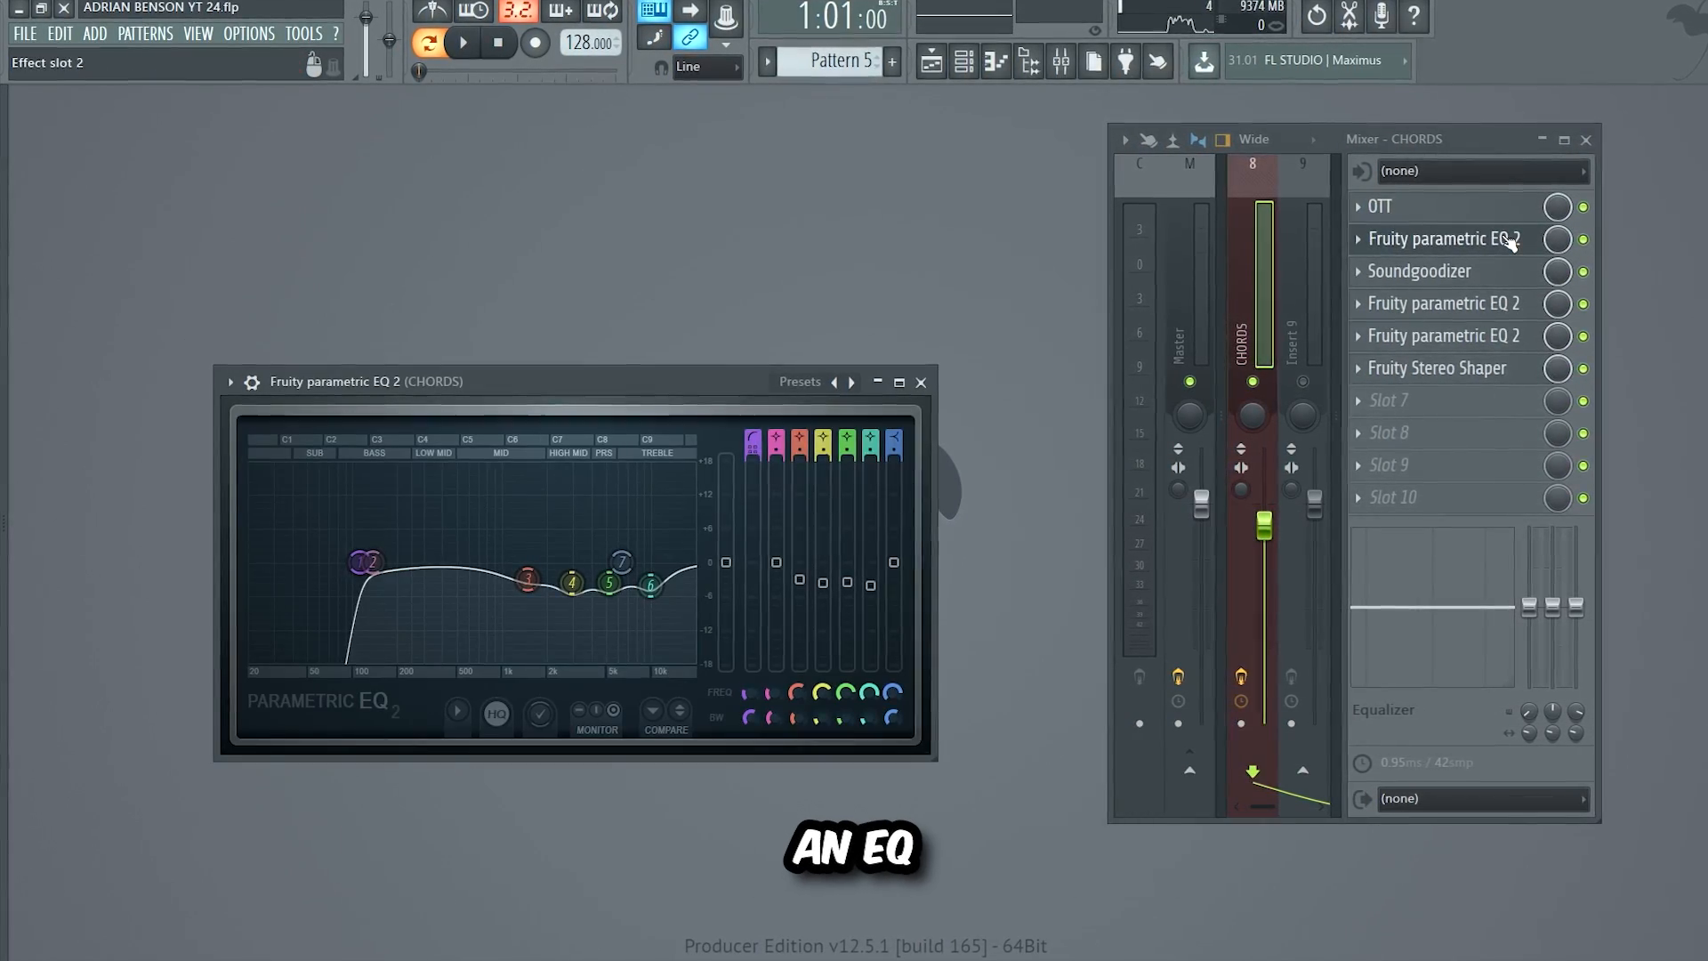
click(1510, 272)
click(1515, 303)
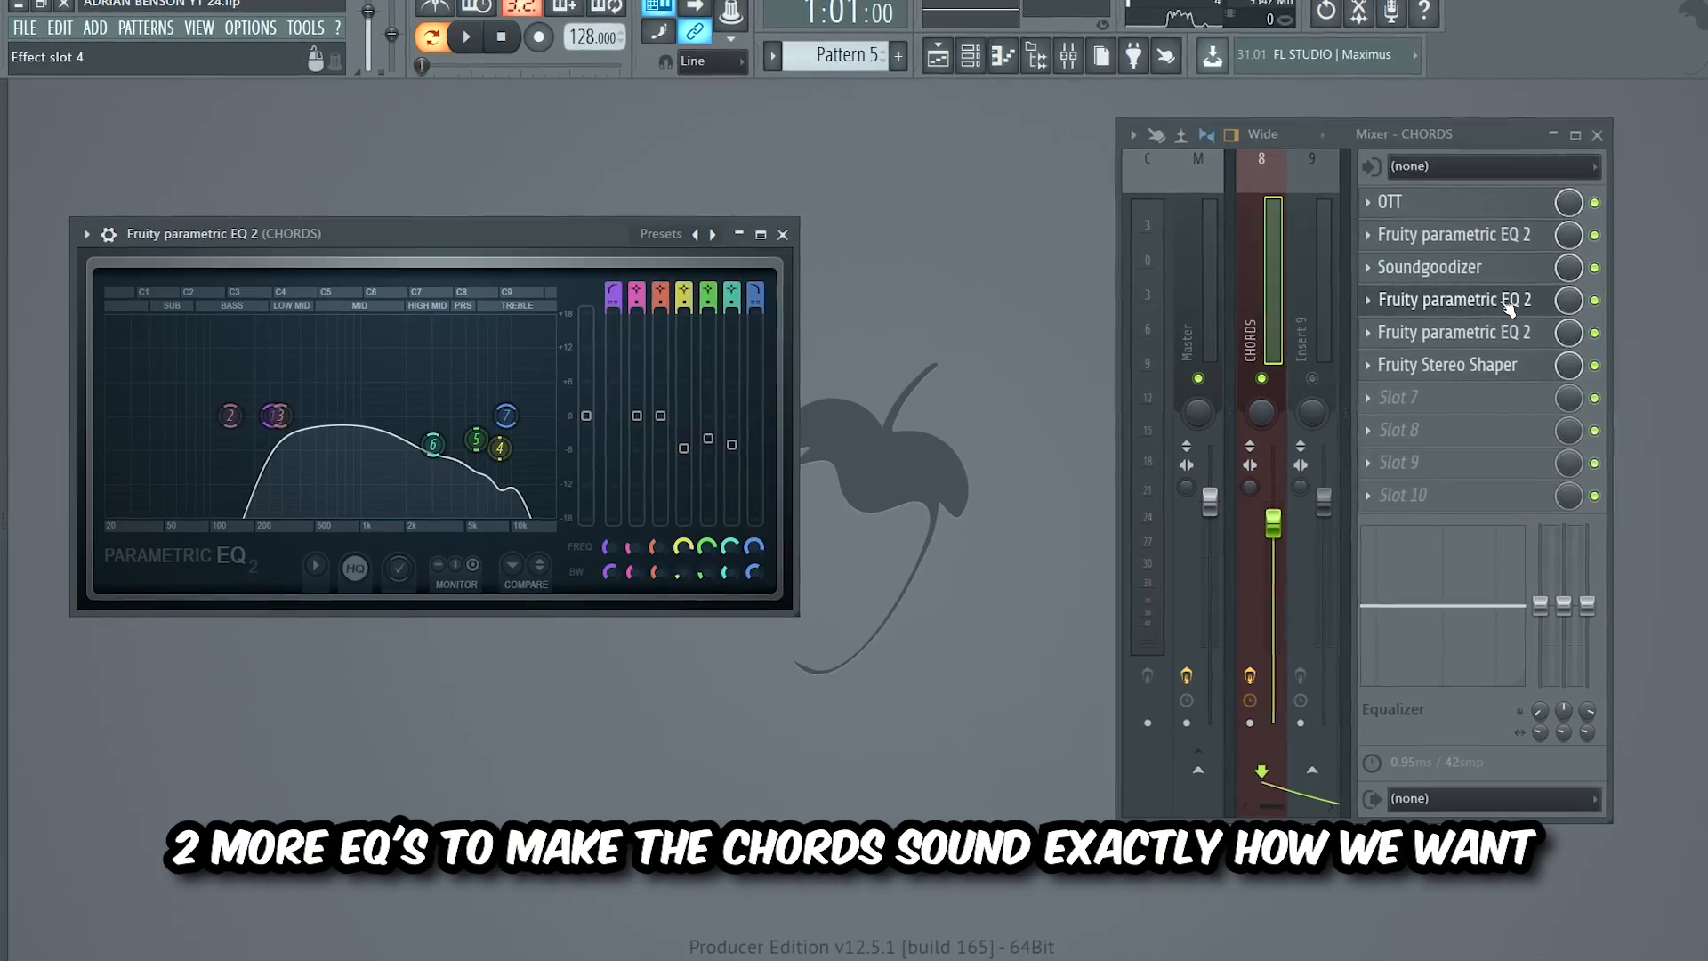
click(1527, 334)
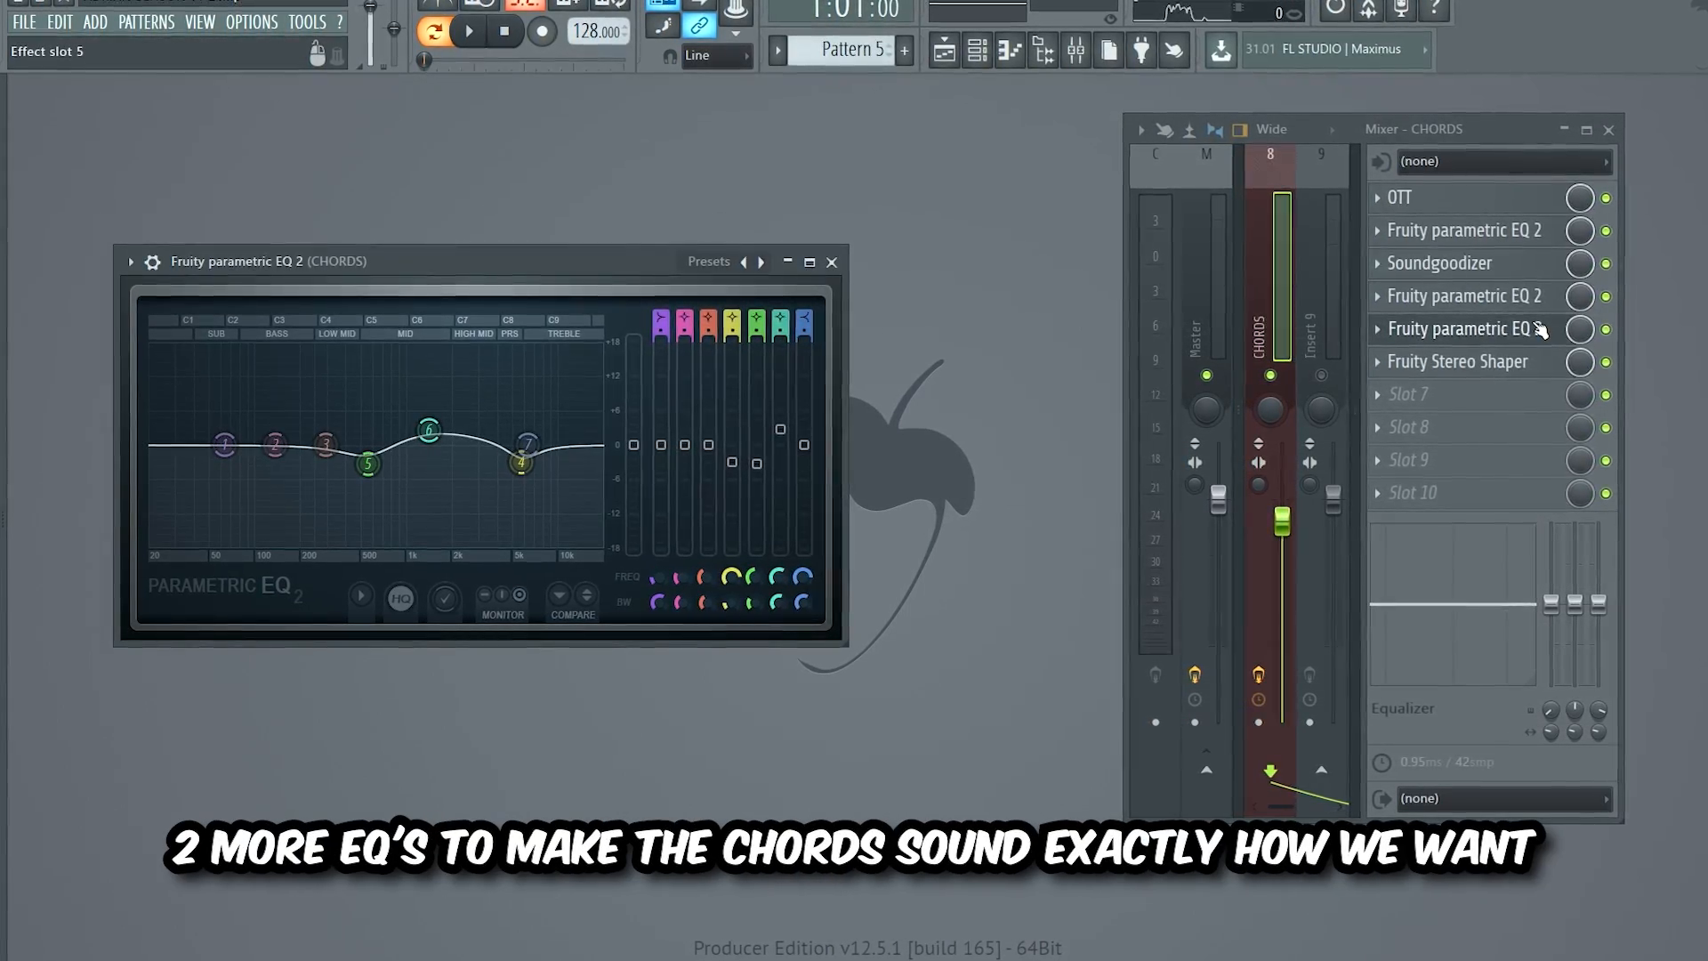
click(1513, 363)
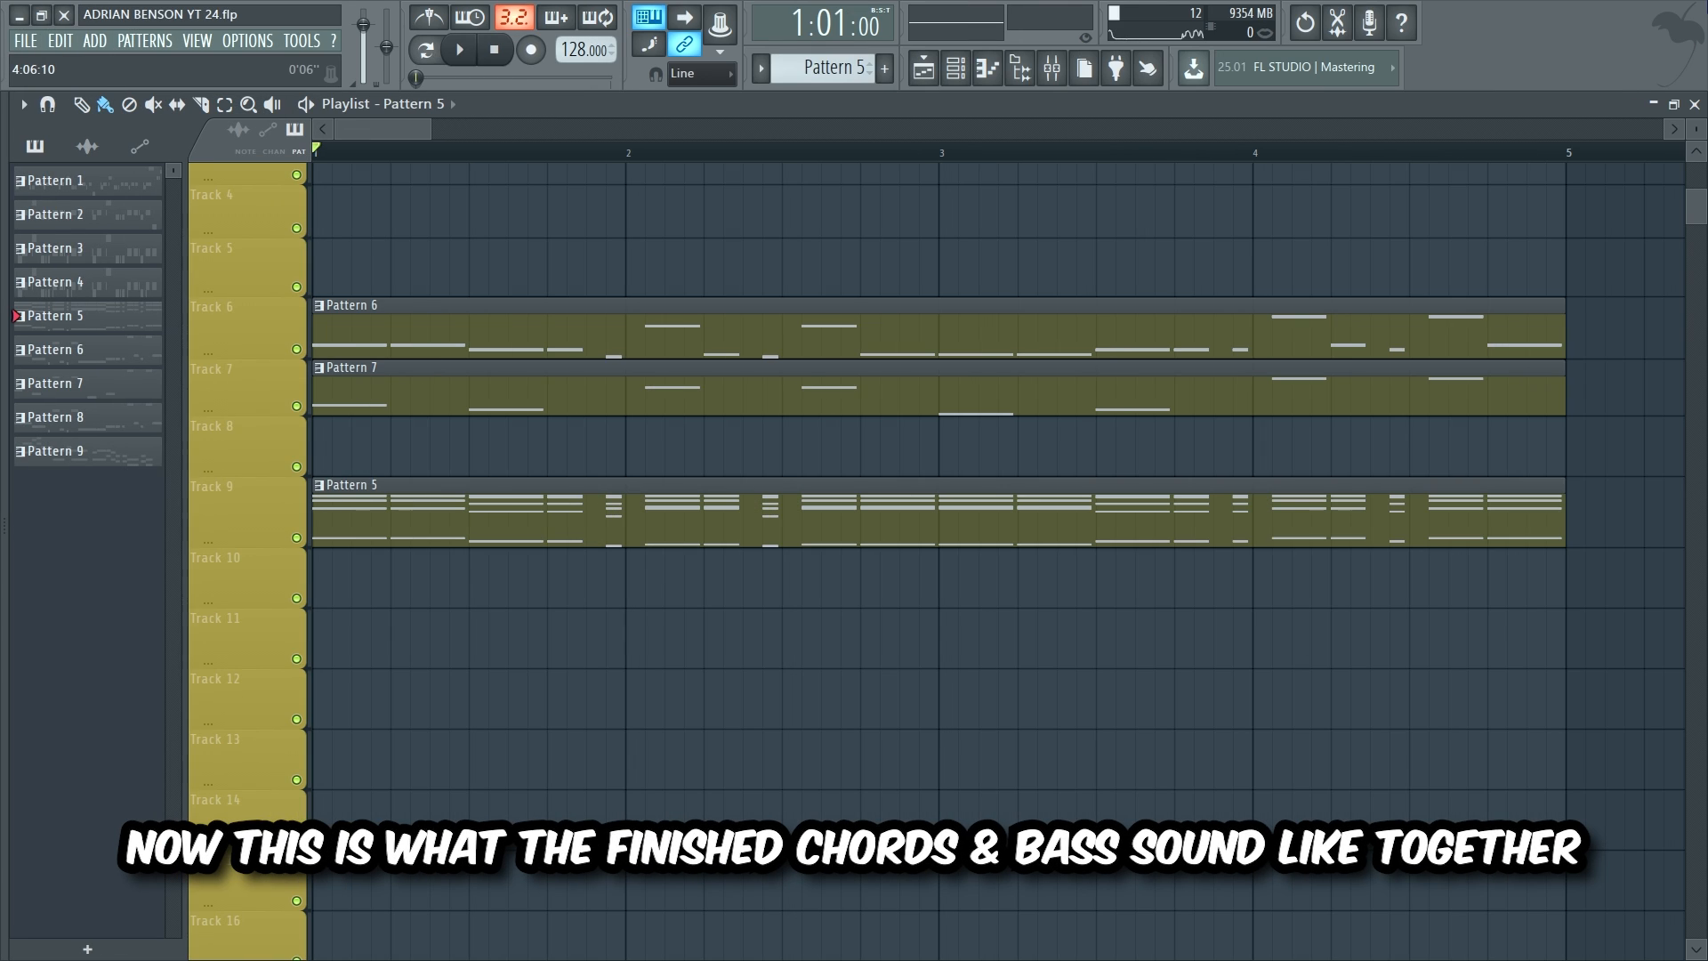
Step: Play the chords and bass, then solo Track 10's kick clips and play them
key(space)
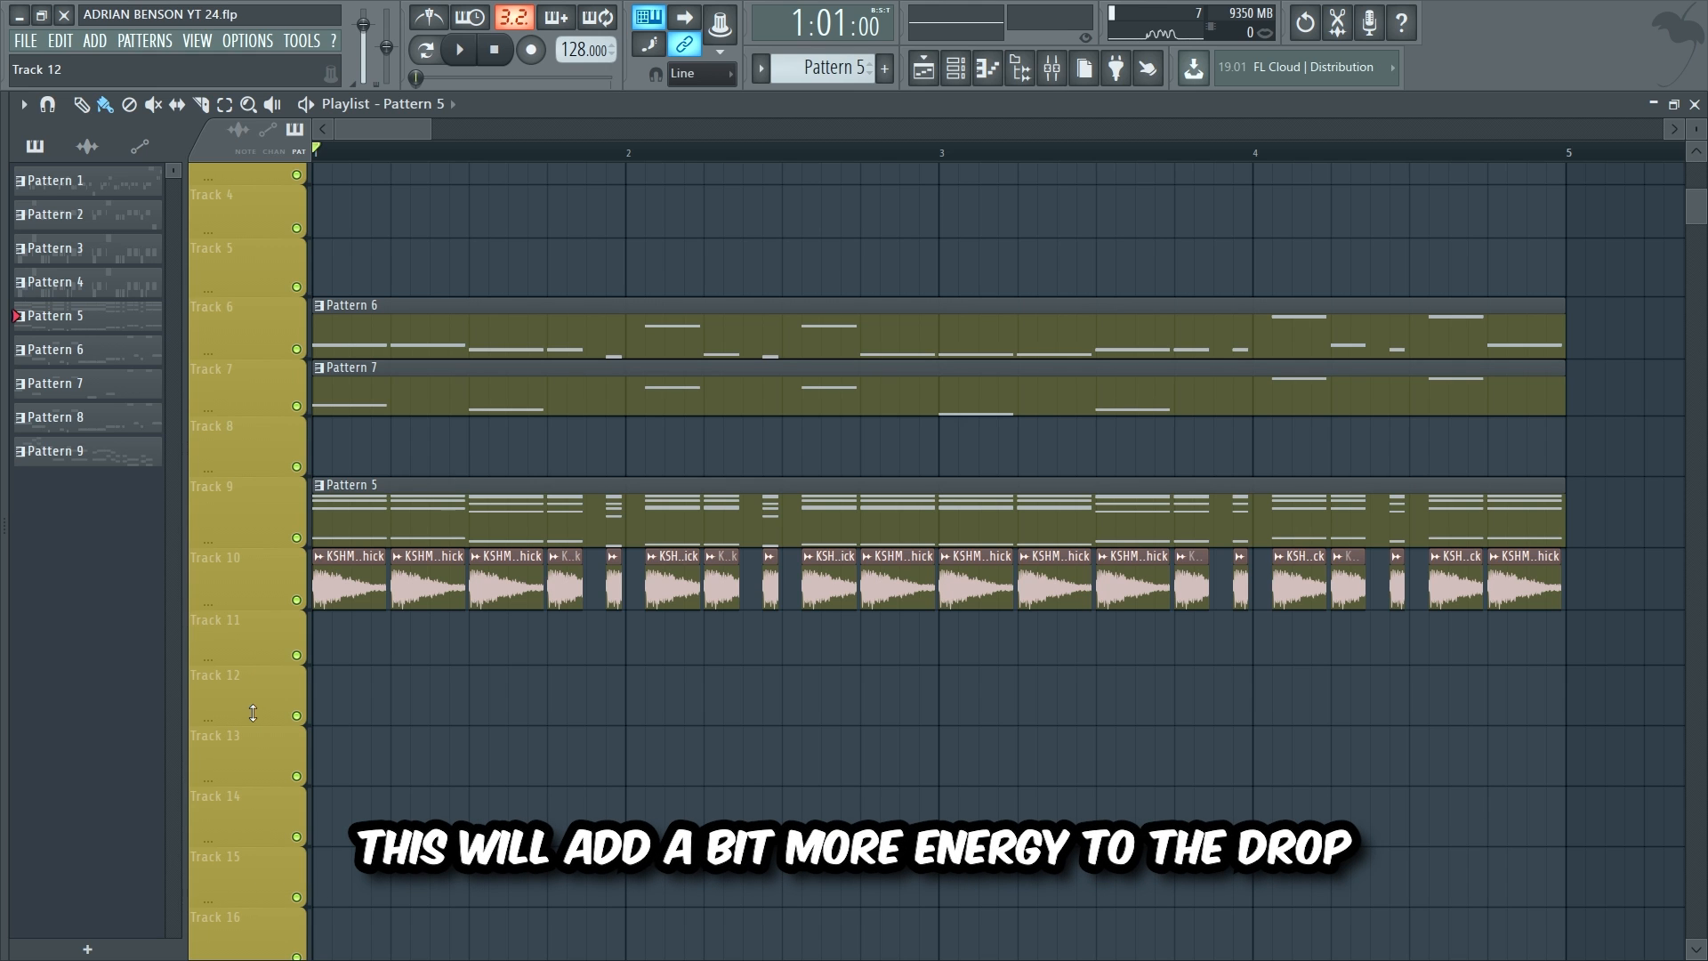
right_click(297, 599)
key(space)
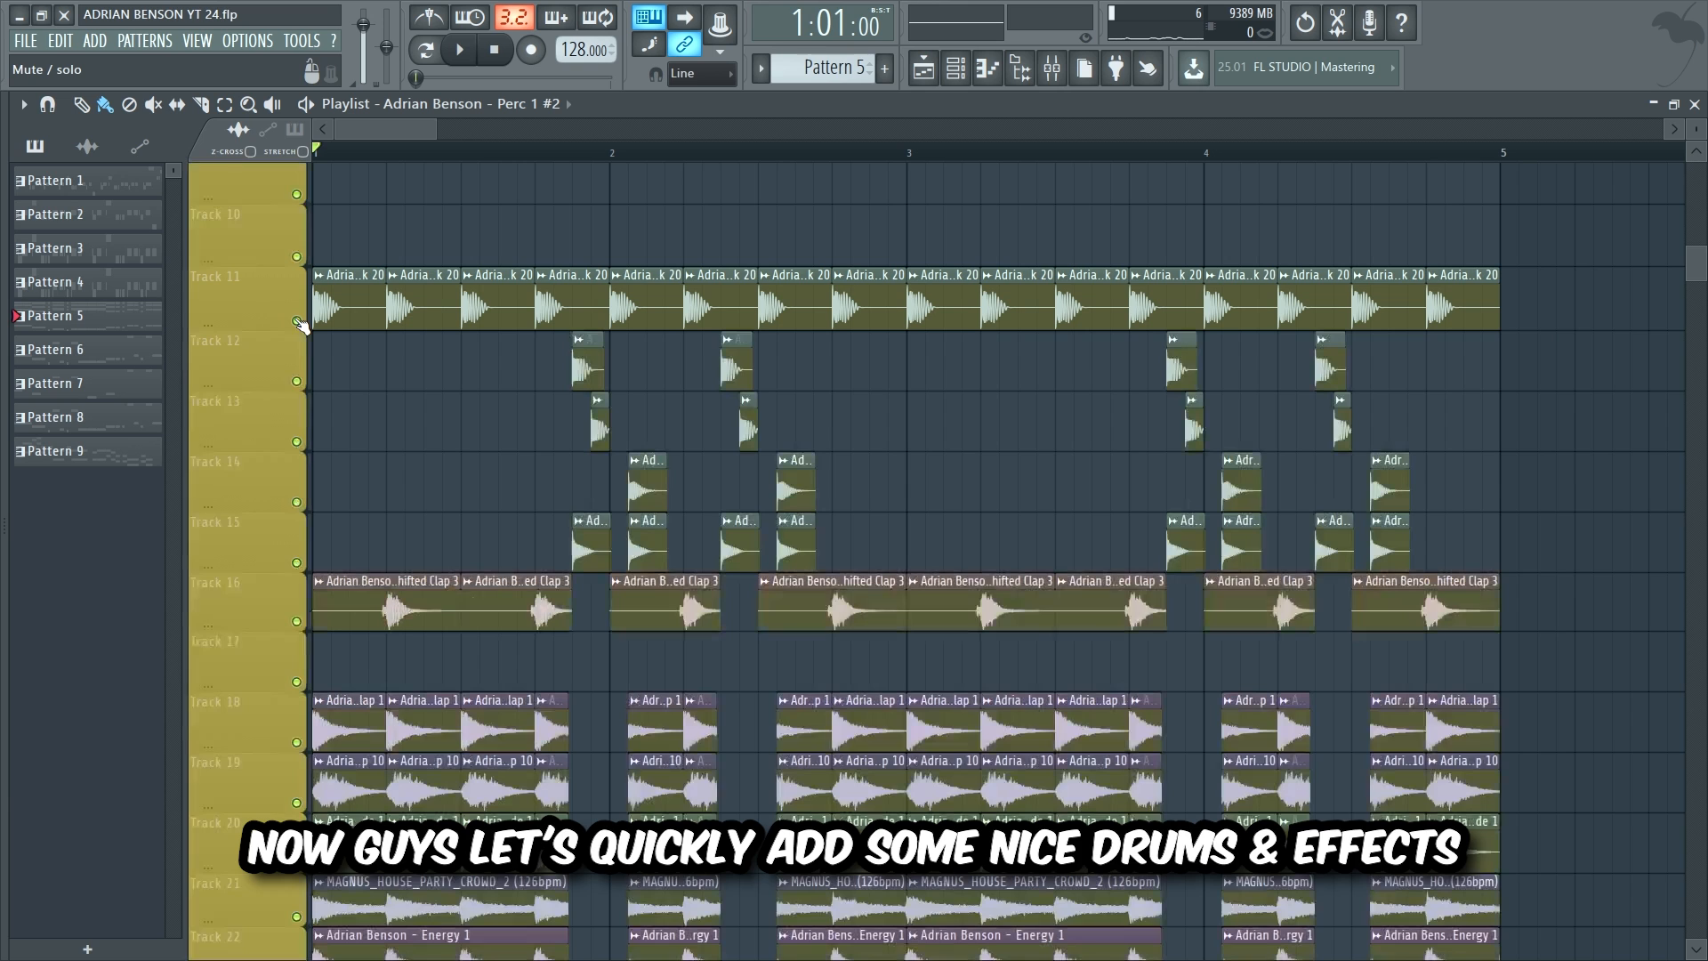
Step: Solo Track 11 and play the percussion on Tracks 11 to 15 from the start
ctrl+click(297, 320)
key(space)
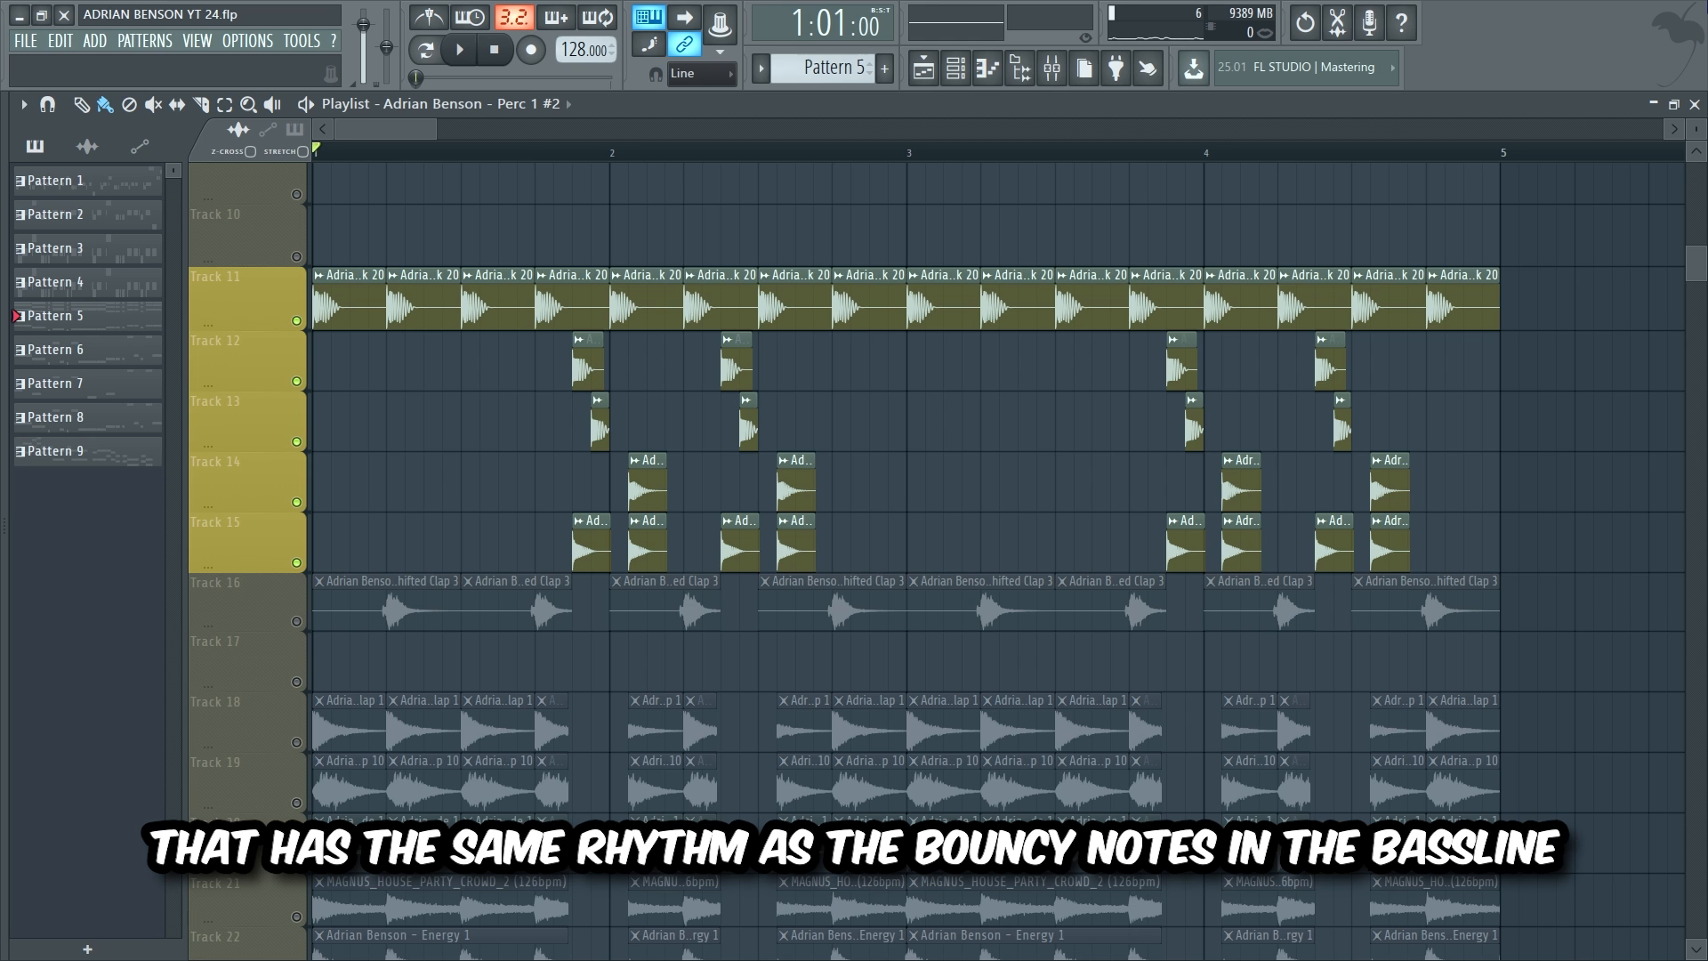
key(space)
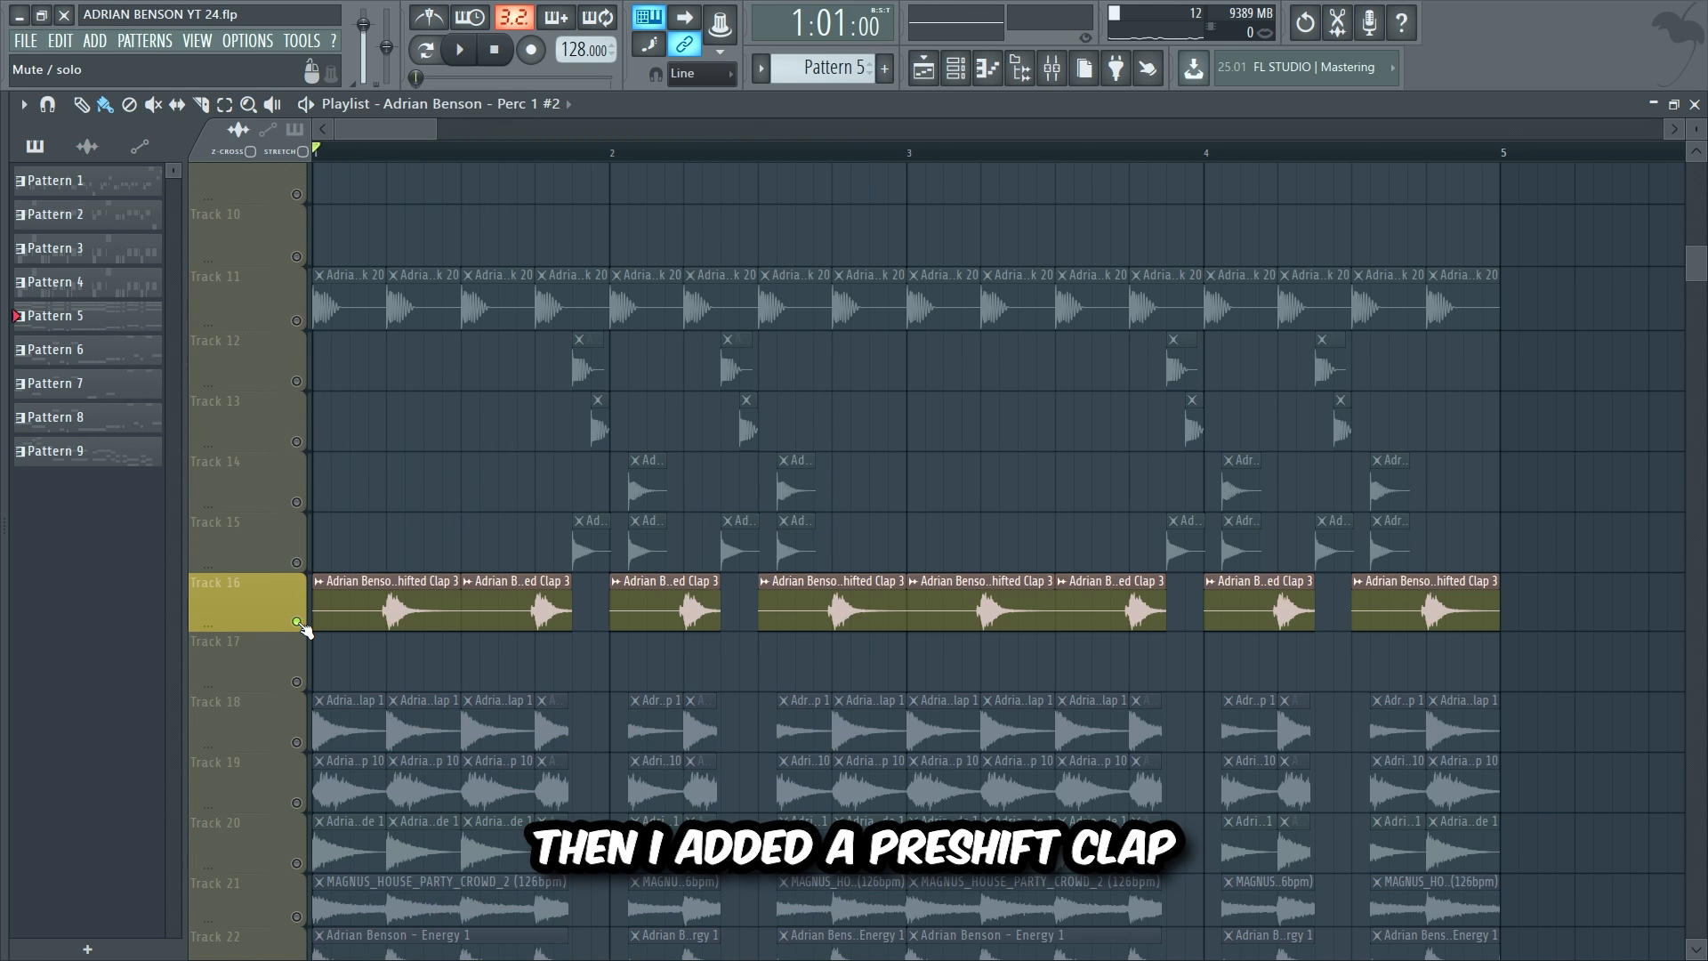
key(space)
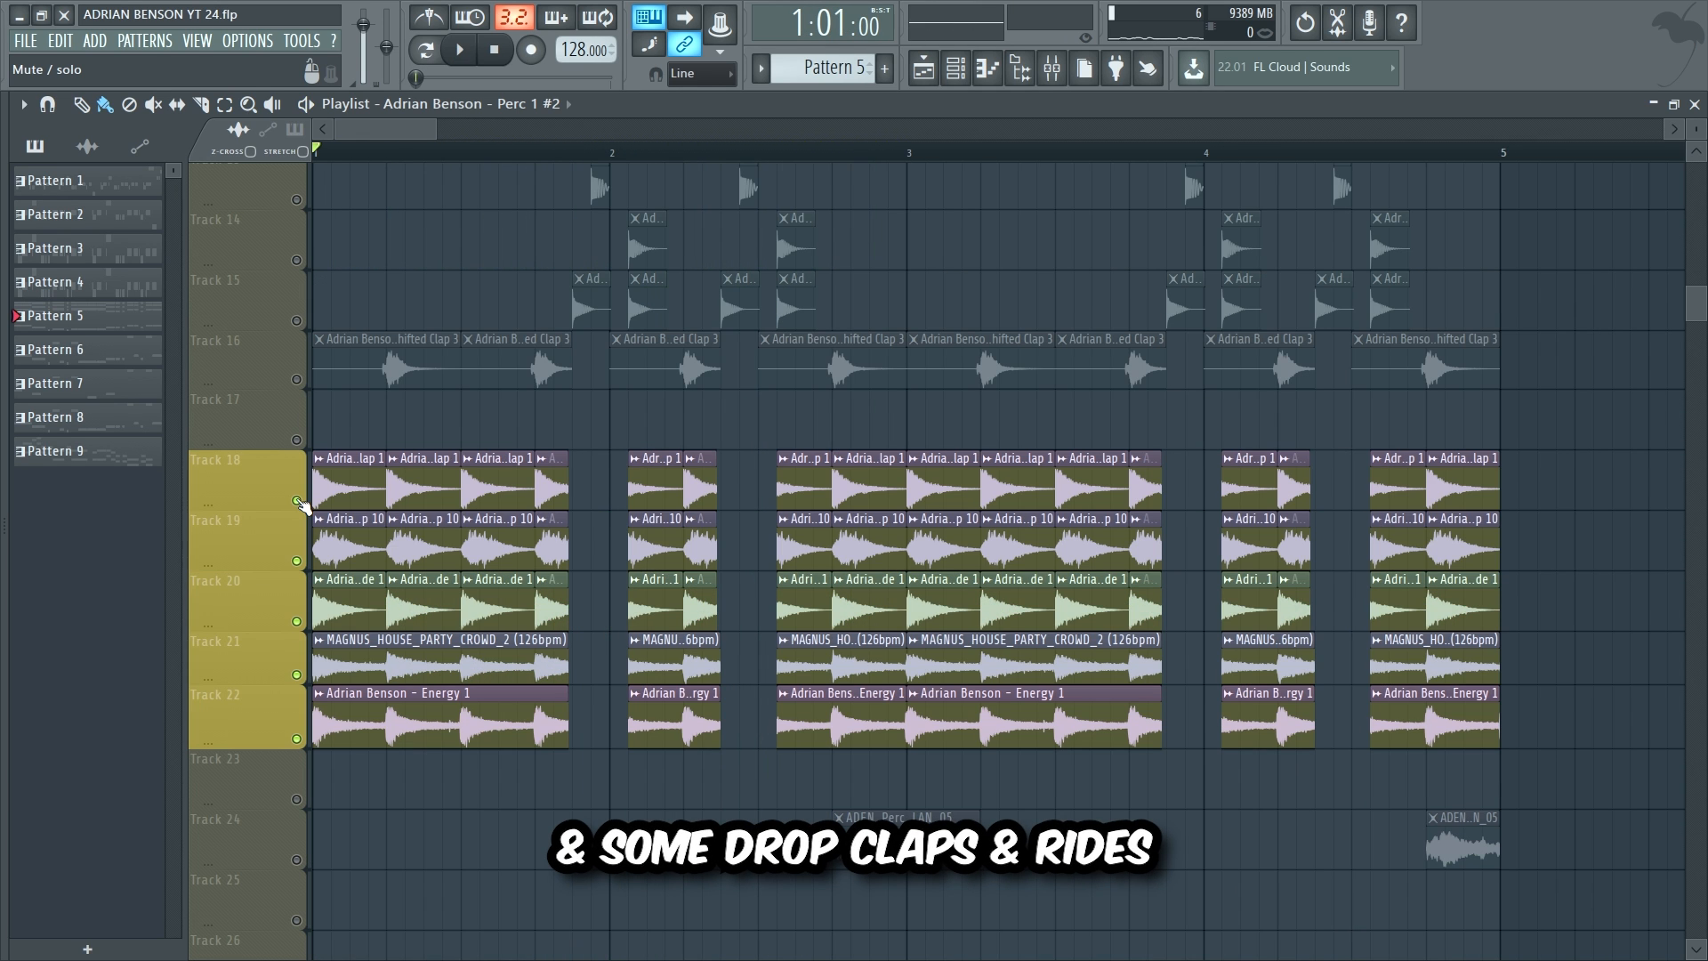
Step: Solo Tracks 18, 19, 20, 21 and 22 in turn, then release the solo
right_click(297, 501)
key(space)
right_click(297, 561)
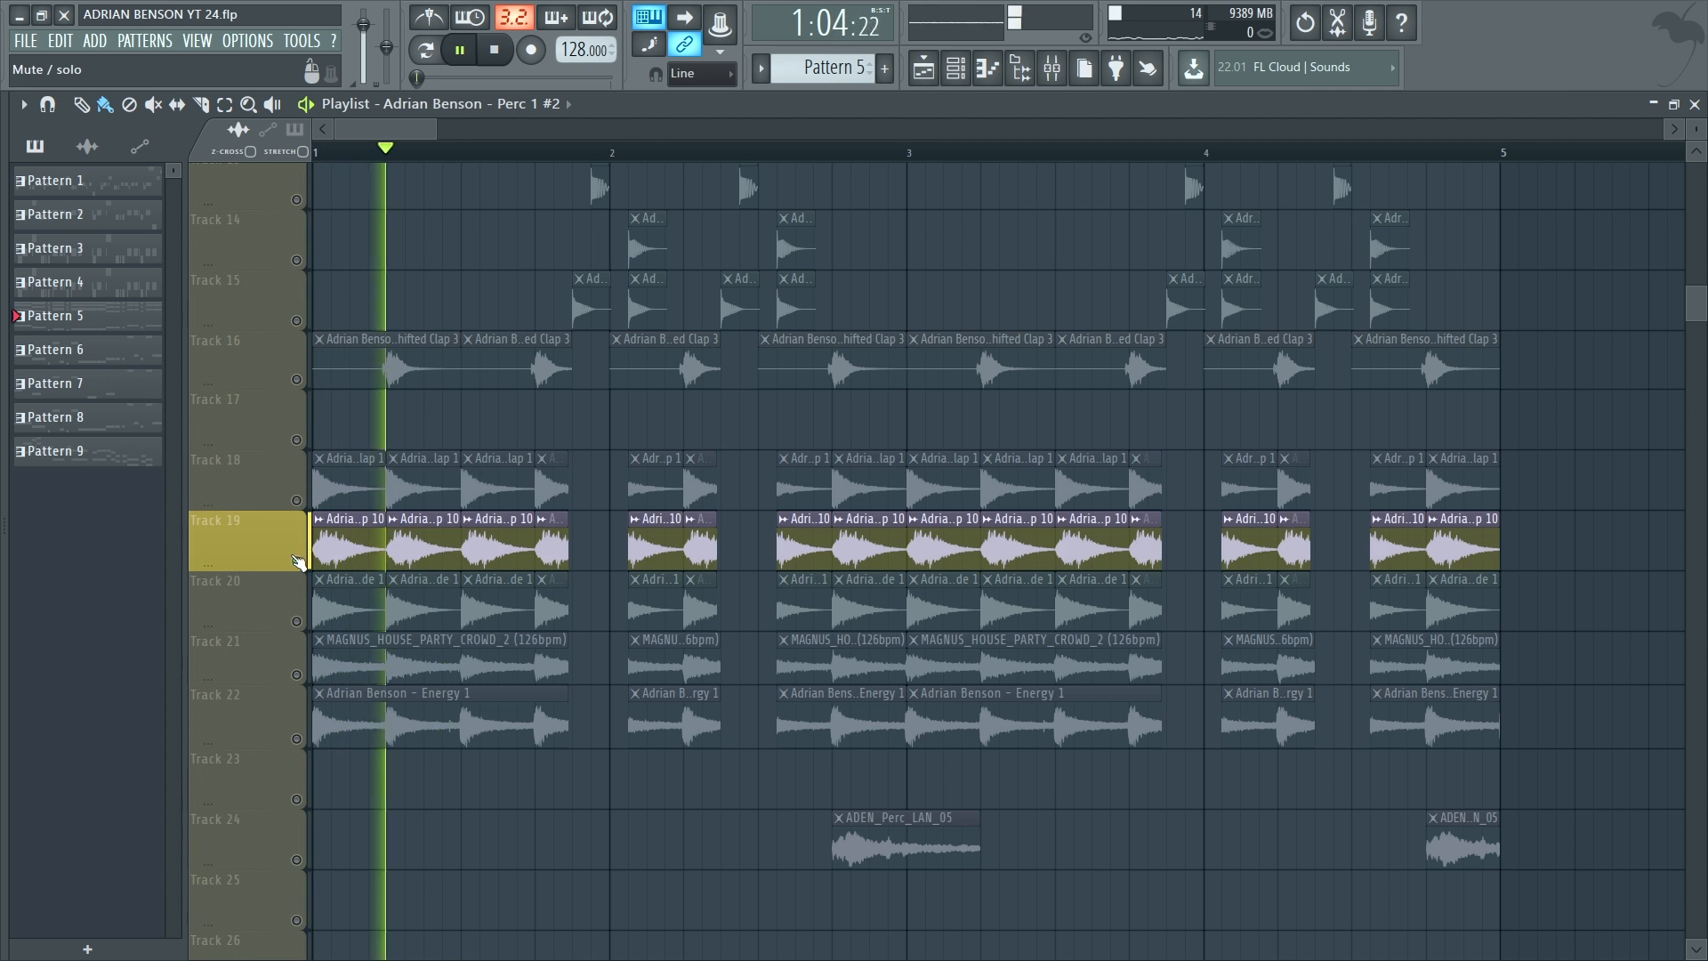
right_click(297, 622)
right_click(297, 676)
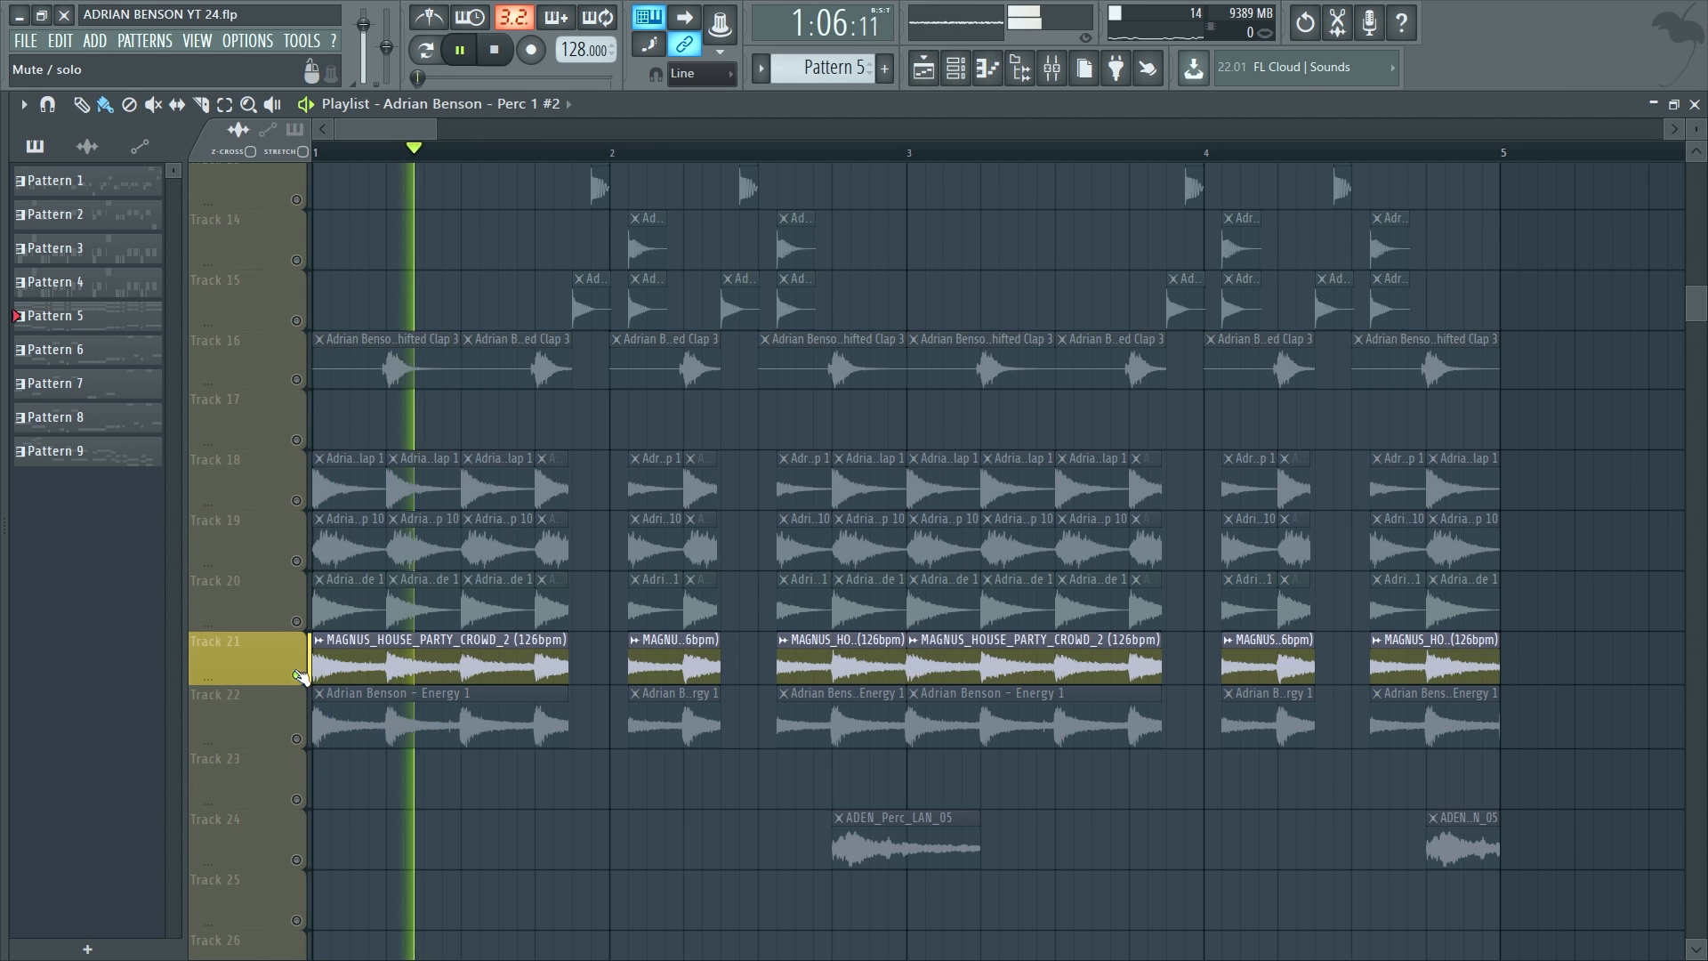
right_click(297, 739)
right_click(297, 739)
Step: Solo the ADEN_Perc_LAN_05 synth shot on Track 24 and play it alone
scroll(299, 743, up, 2)
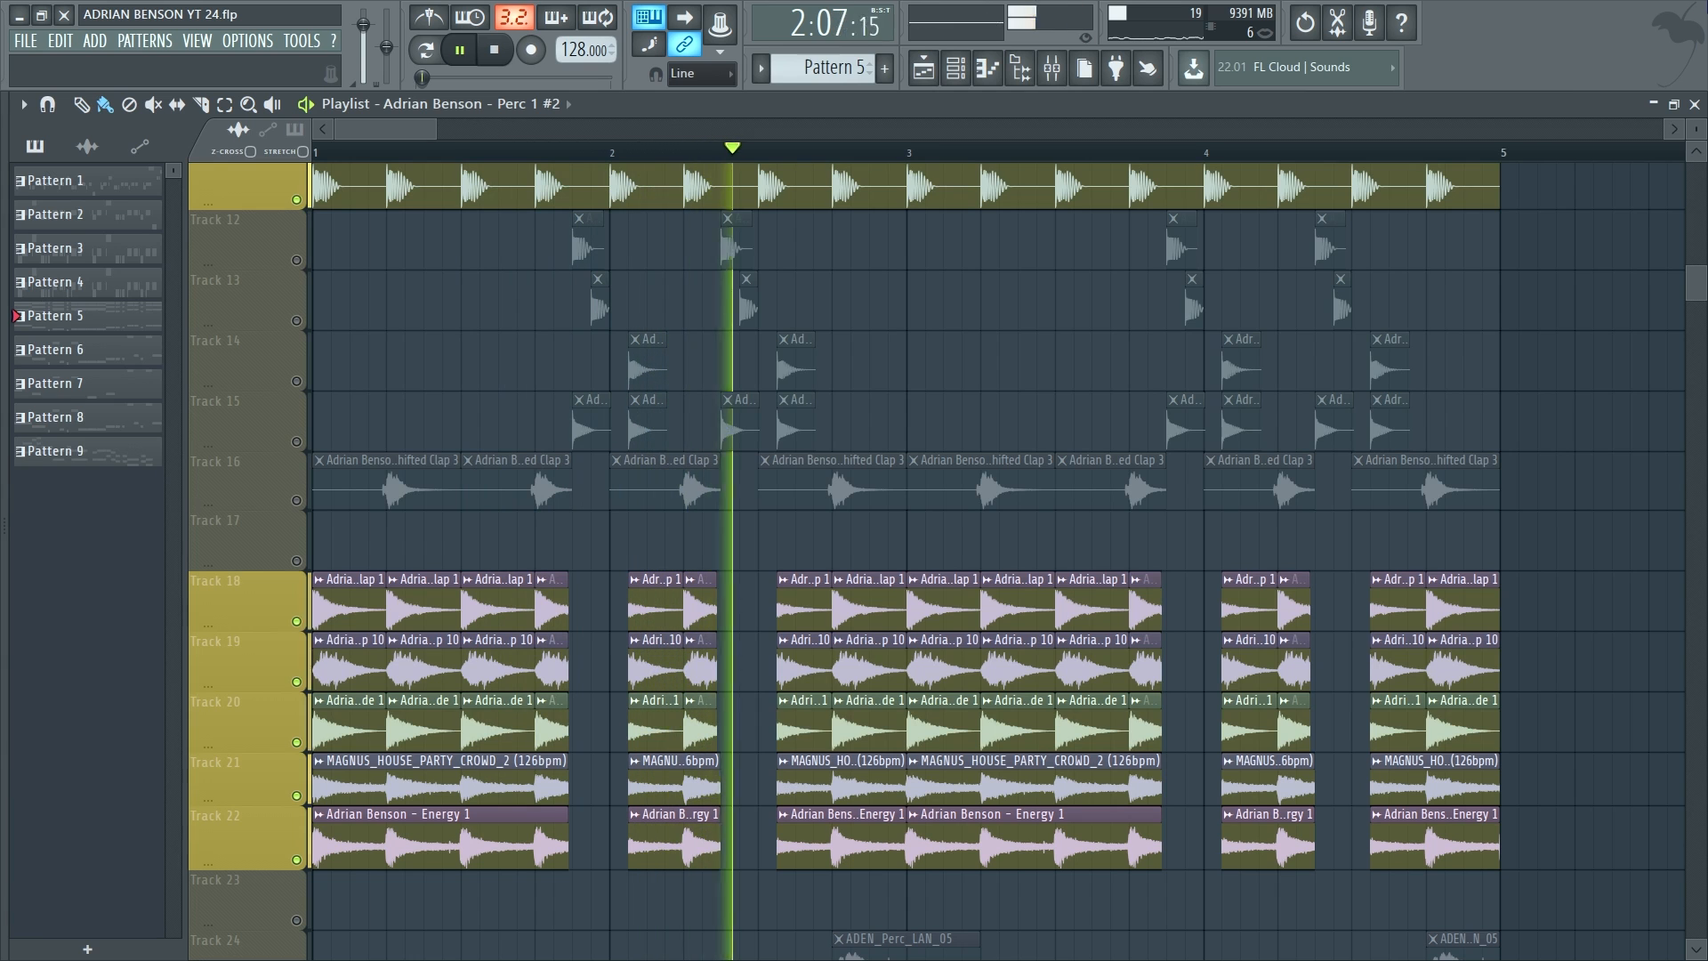
key(space)
scroll(298, 801, down, 3)
right_click(298, 801)
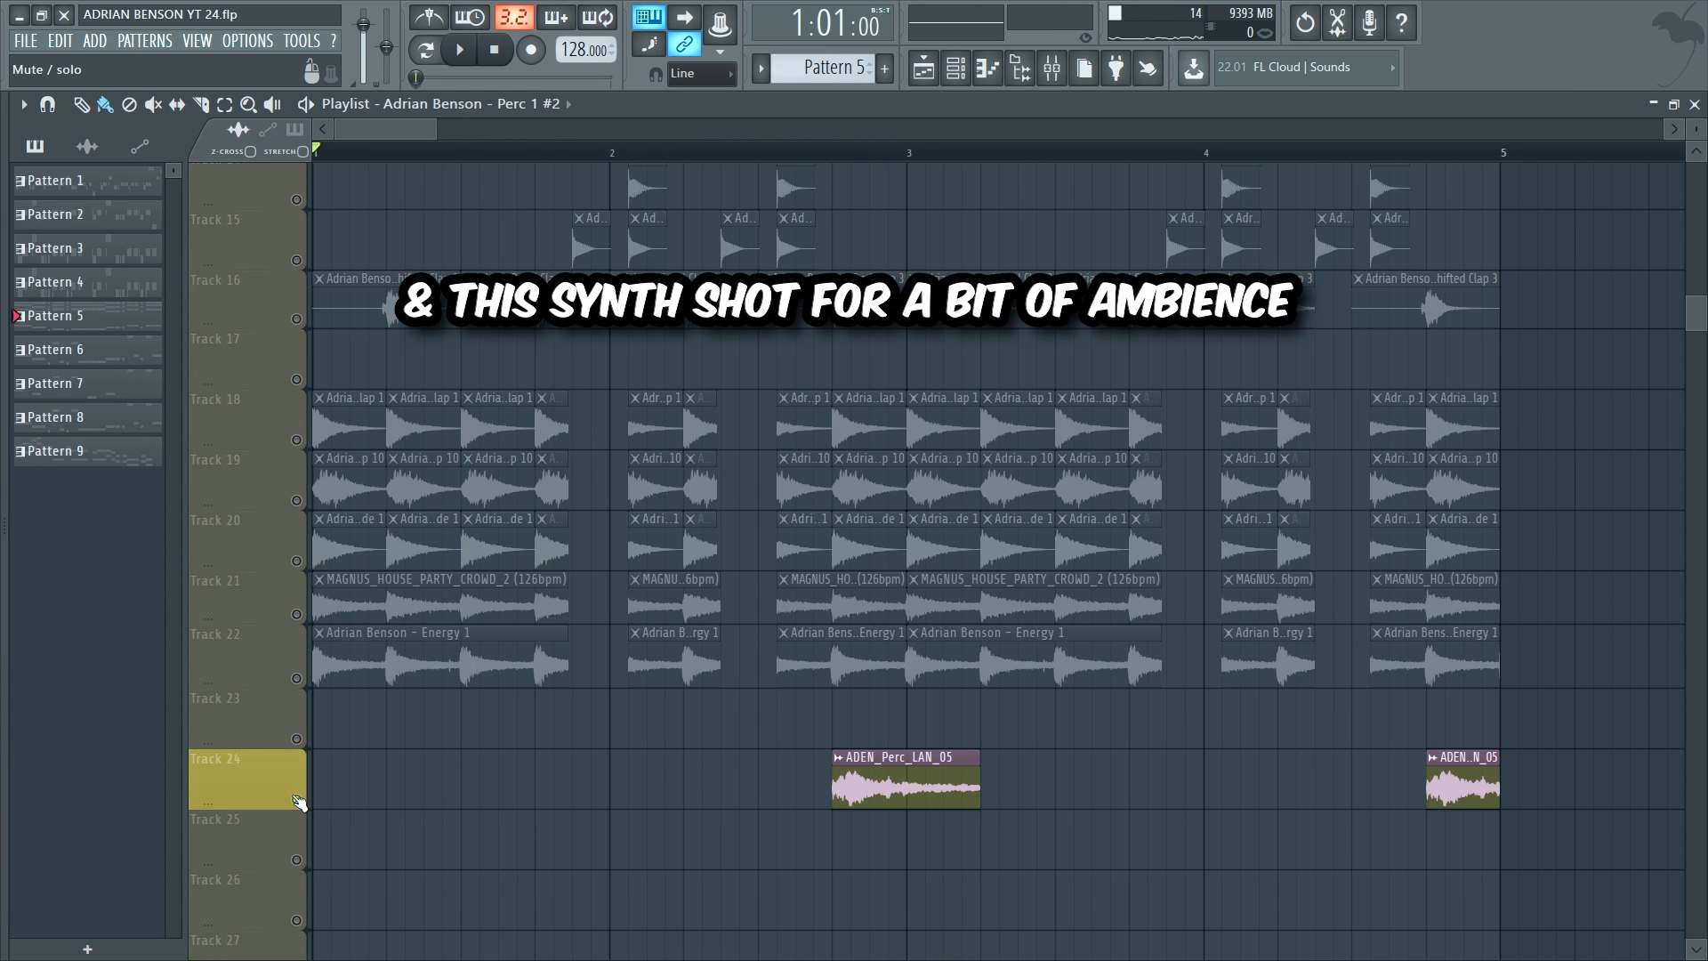
key(space)
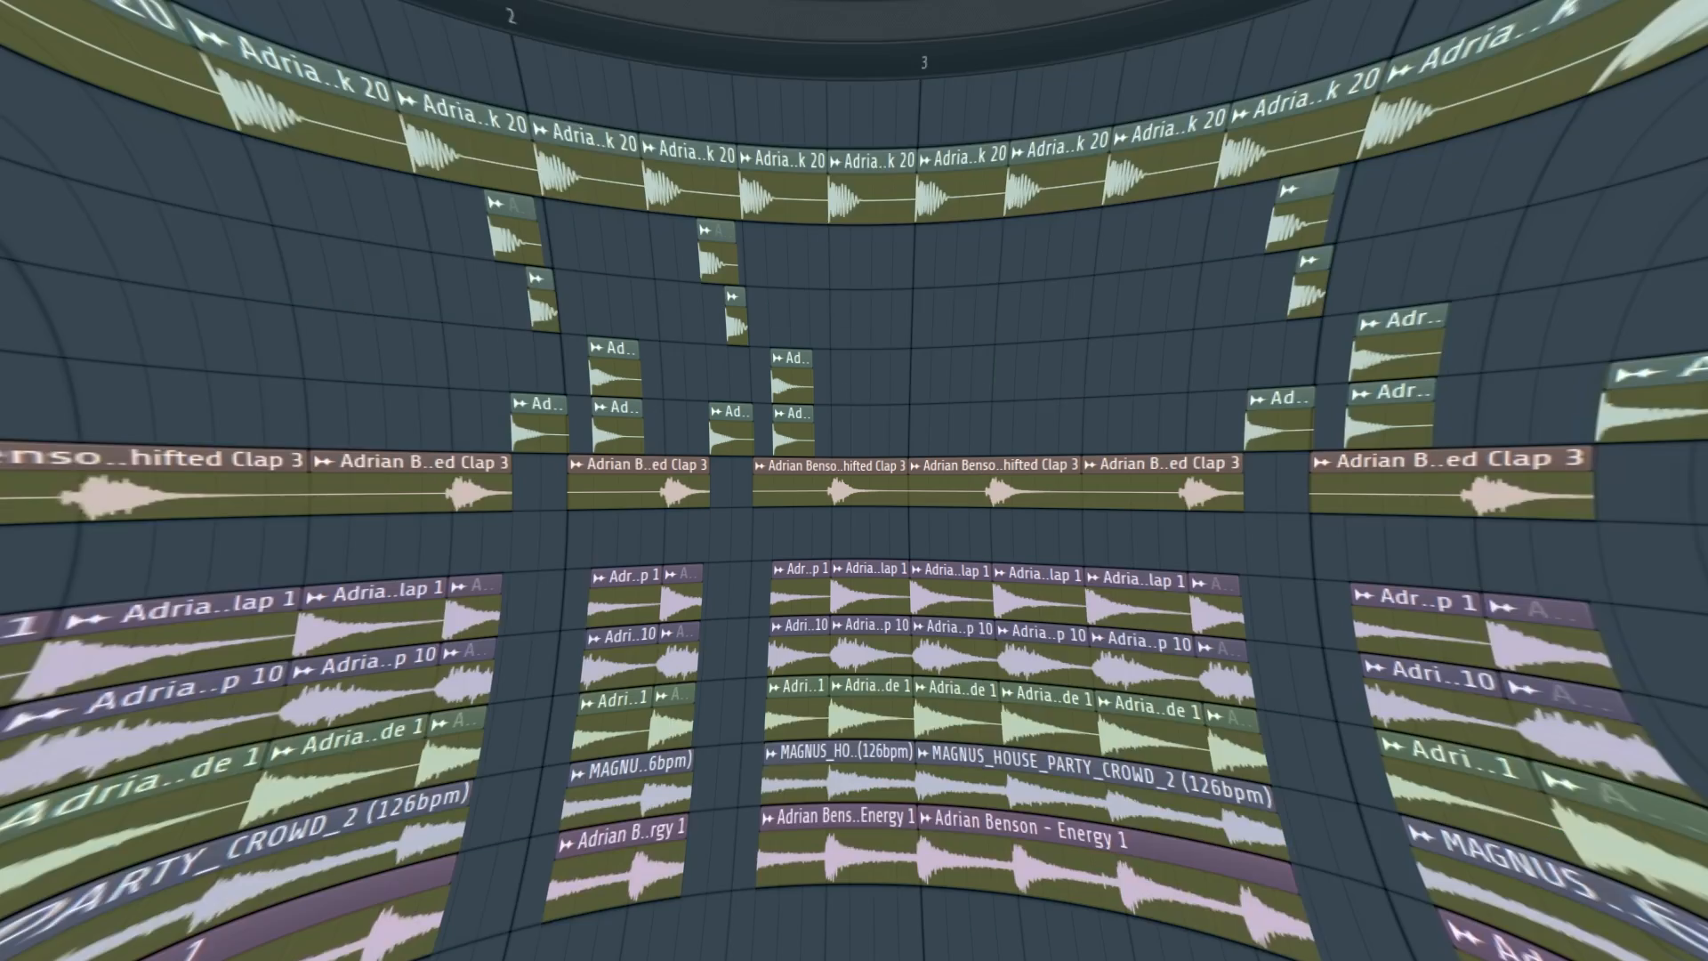